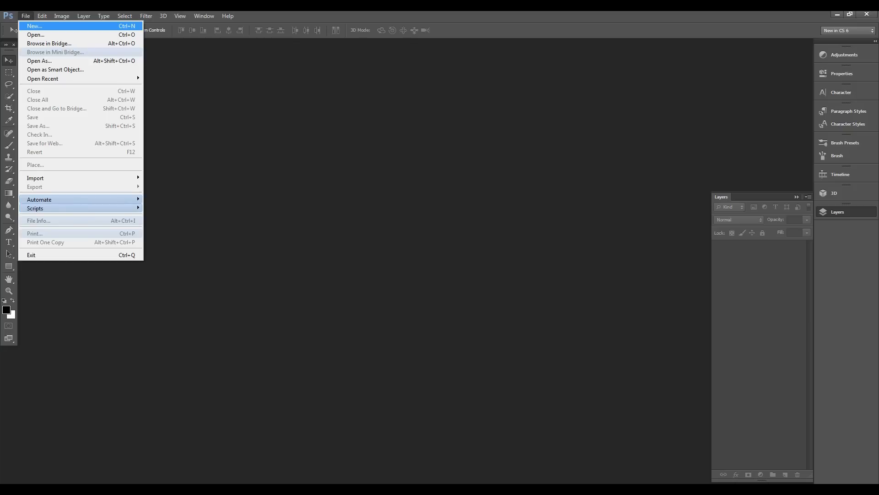
# Step: Start a new document using the International Paper preset
pyautogui.press('Return')
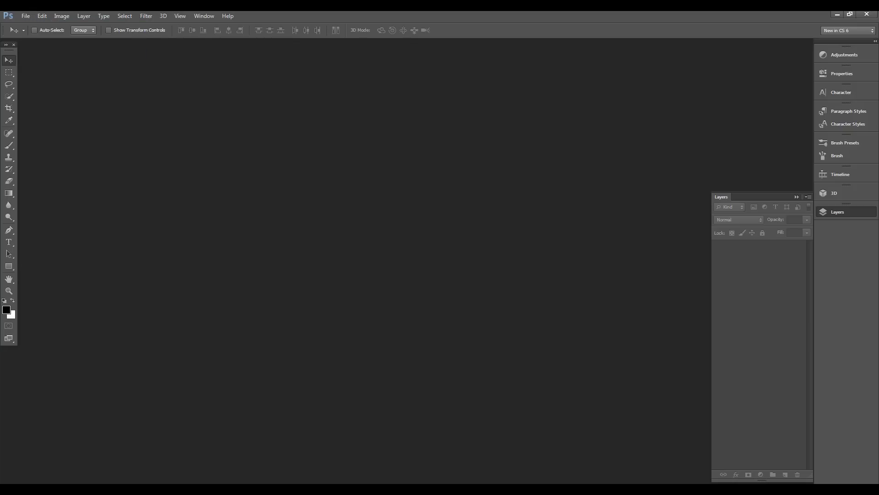
pyautogui.hotkey('alt', 'f')
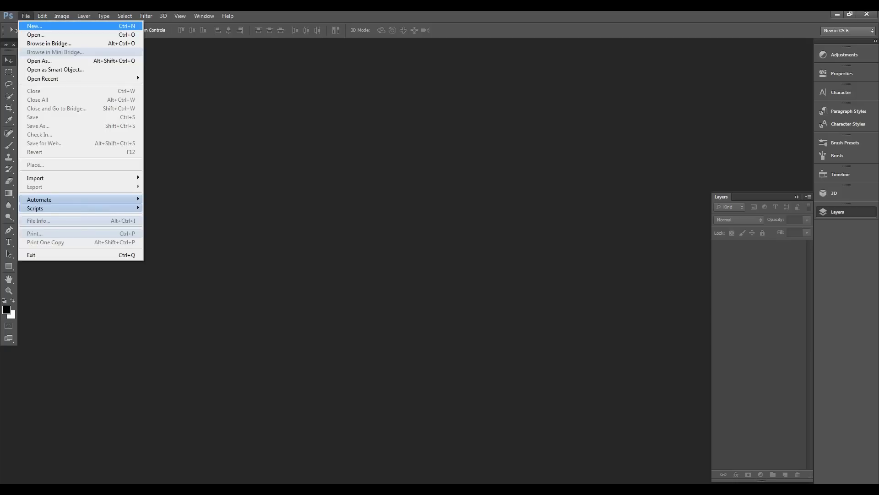
pyautogui.press('Return')
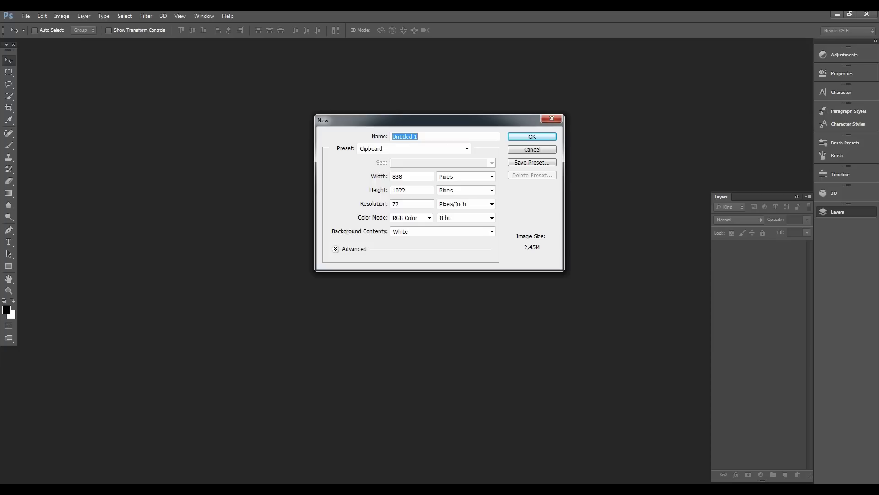
pyautogui.click(467, 149)
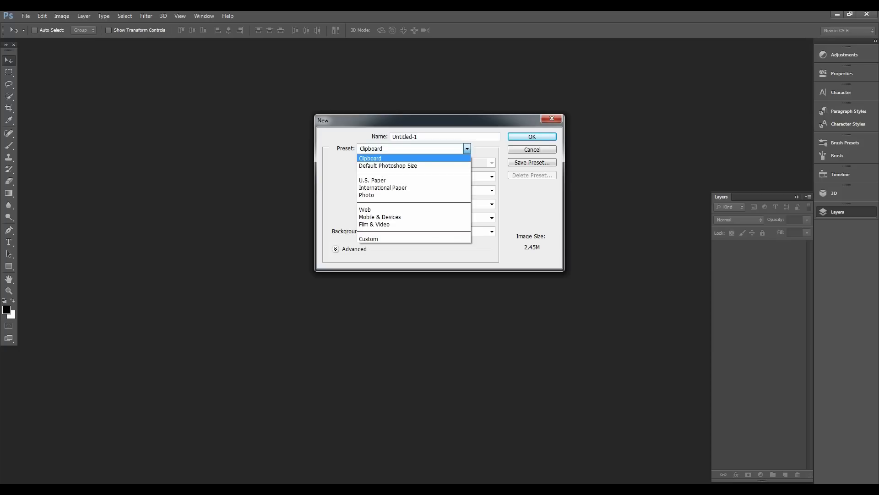
pyautogui.press('Down')
pyautogui.press('Down')
pyautogui.press('Down')
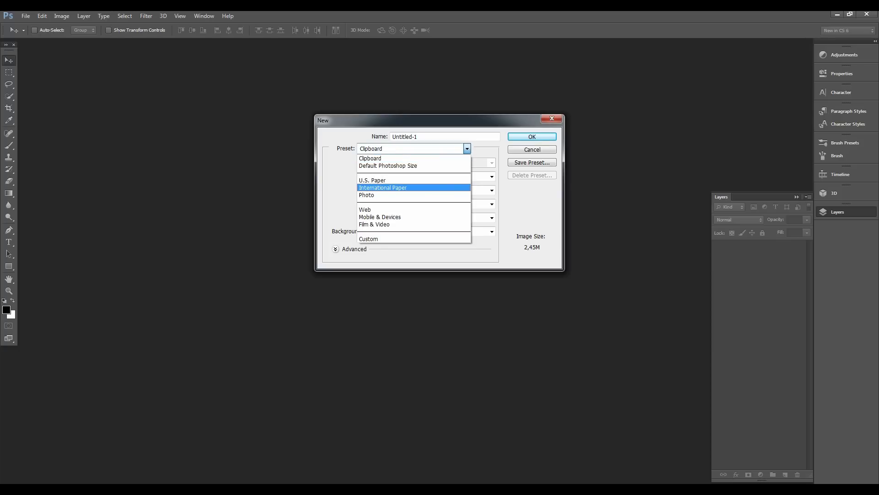
pyautogui.press('Return')
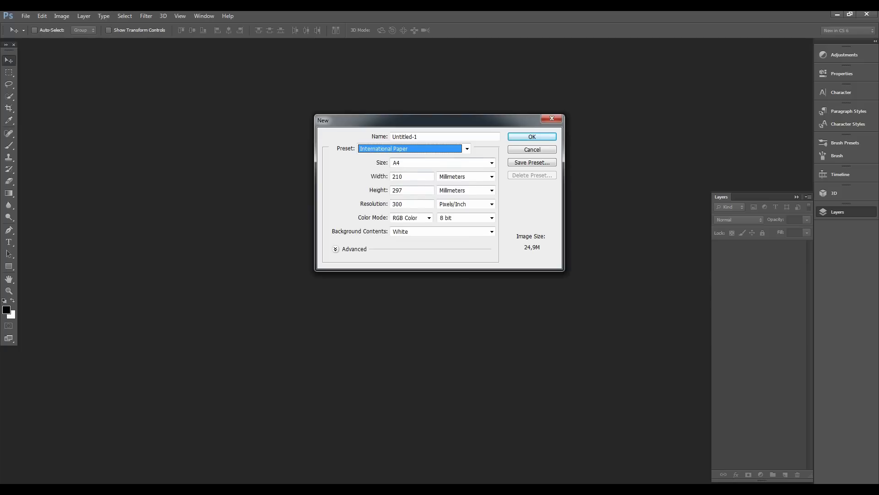
# Step: Keep the A4 size (210 × 297 mm, 300 ppi) and create the blank white page
pyautogui.press('Tab')
pyautogui.hotkey('alt', 'Down')
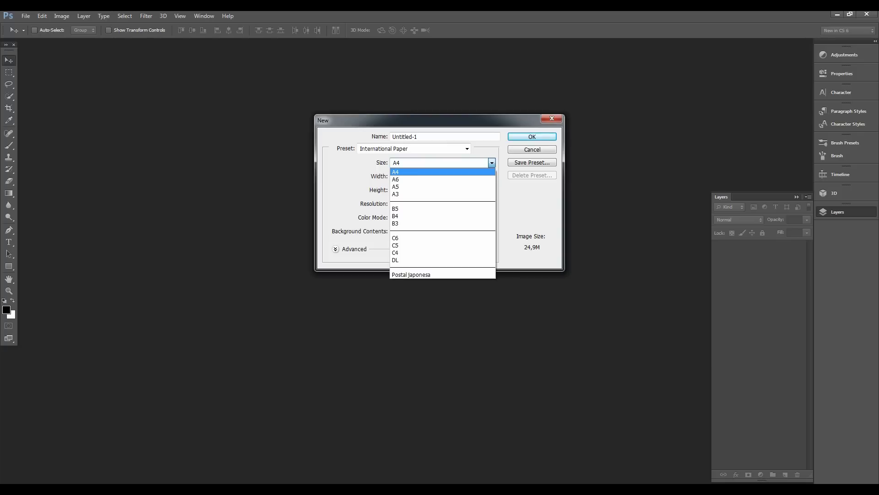
pyautogui.press('Down')
pyautogui.press('Down')
pyautogui.press('Down')
pyautogui.press('Up')
pyautogui.press('Up')
pyautogui.press('Down')
pyautogui.press('Down')
pyautogui.press('Up')
pyautogui.press('Up')
pyautogui.press('Up')
pyautogui.press('Down')
pyautogui.press('Up')
pyautogui.press('Return')
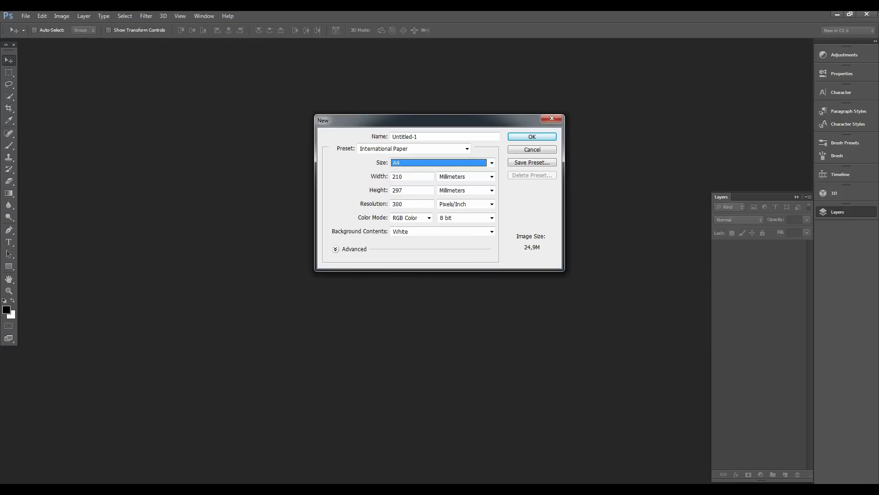
pyautogui.press('Return')
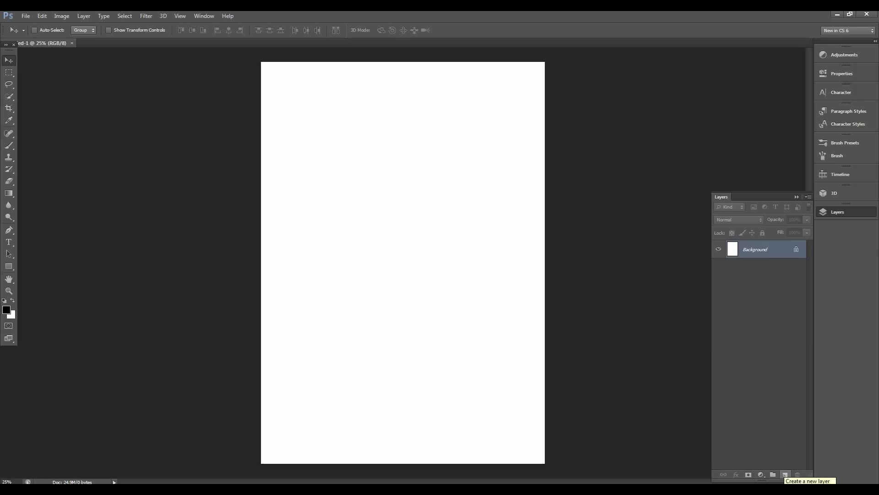
# Step: Add an empty Layer 1 and set the Type tool font to Invitation Script
pyautogui.click(785, 475)
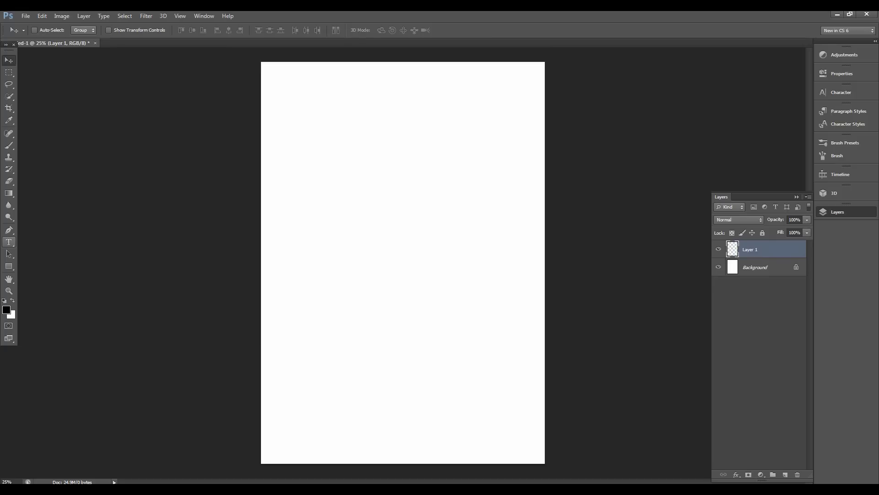
pyautogui.click(9, 242)
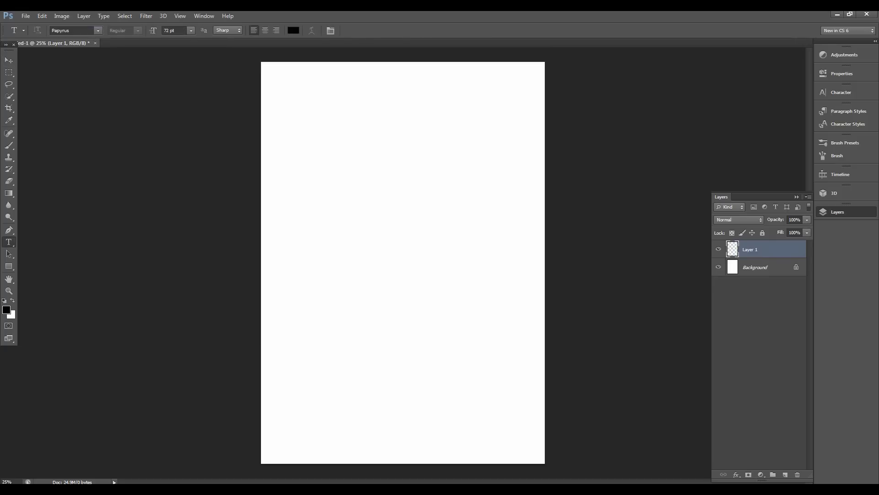
pyautogui.click(97, 30)
pyautogui.scroll(1, 123, 271)
pyautogui.scroll(10, 123, 270)
pyautogui.scroll(10, 124, 271)
pyautogui.scroll(10, 123, 271)
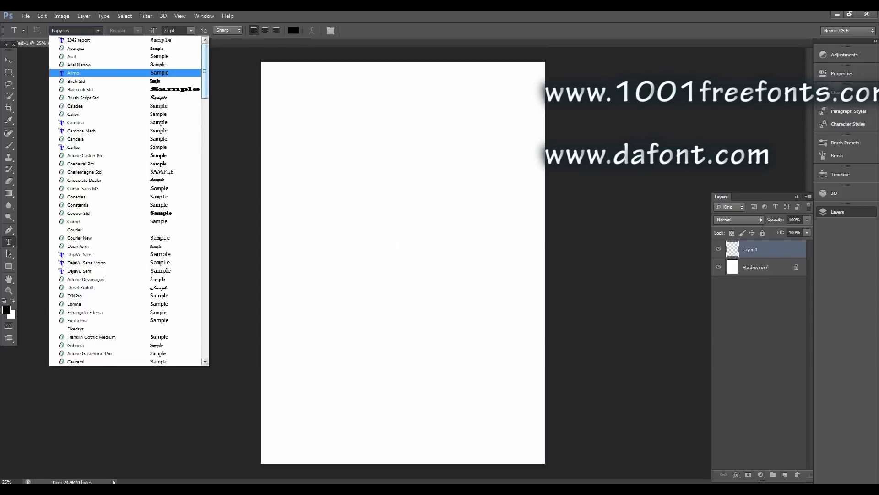
pyautogui.scroll(-6, 128, 202)
pyautogui.scroll(-2, 129, 202)
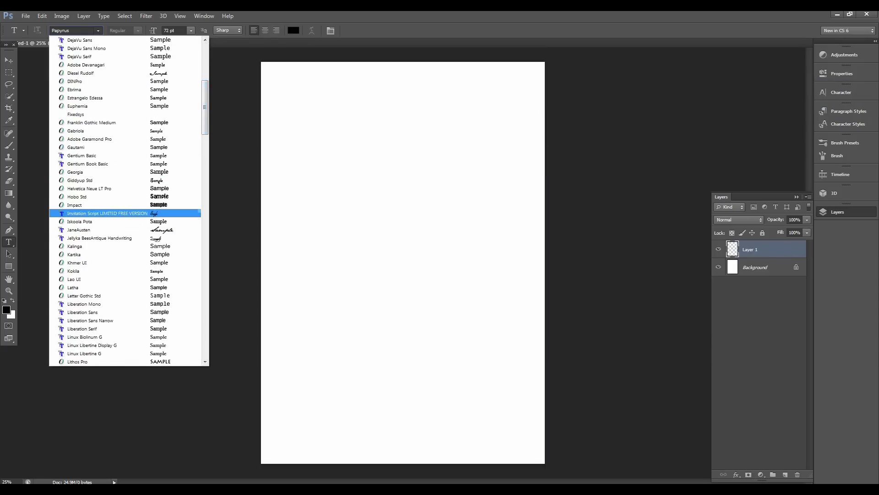
pyautogui.click(91, 213)
# Step: Type 'Bienvenvenido' in a text box drawn on the page
pyautogui.moveTo(285, 190); pyautogui.dragTo(526, 331)
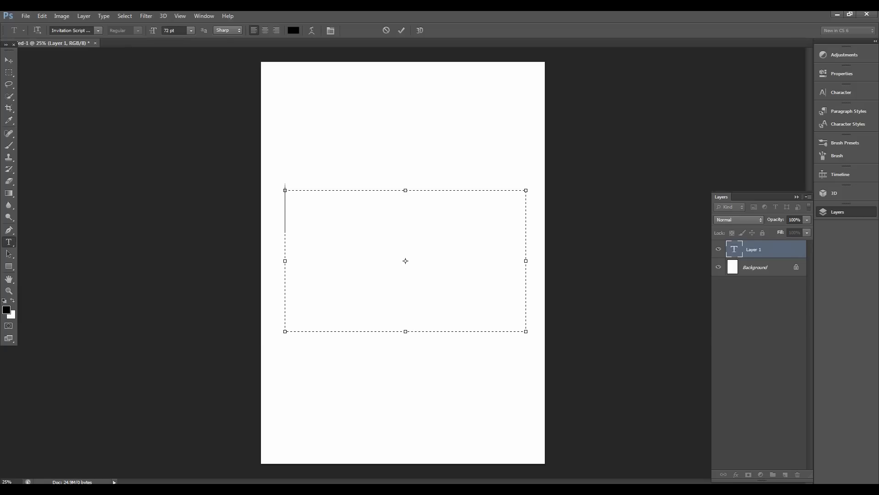
pyautogui.write('Bienveu')
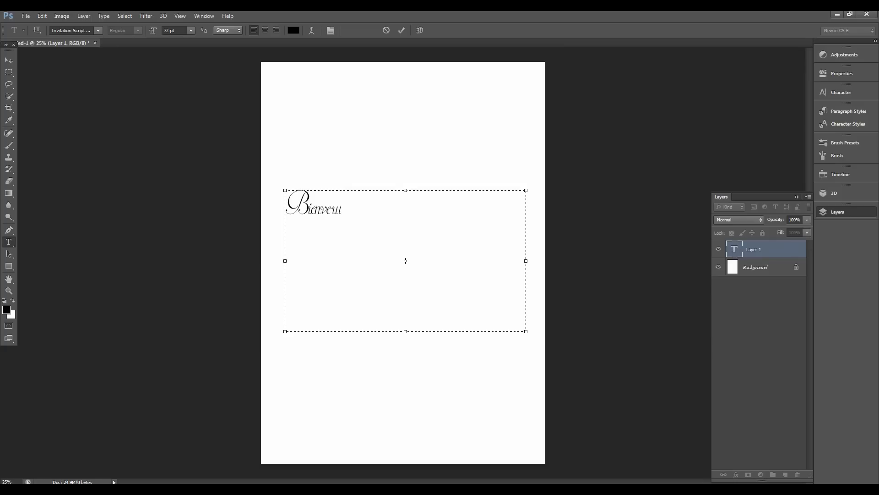
pyautogui.press('BackSpace')
pyautogui.write('nvenido')
# Step: Set the Bienvenvenido text size to 110 pt
pyautogui.hotkey('ctrl', 'a')
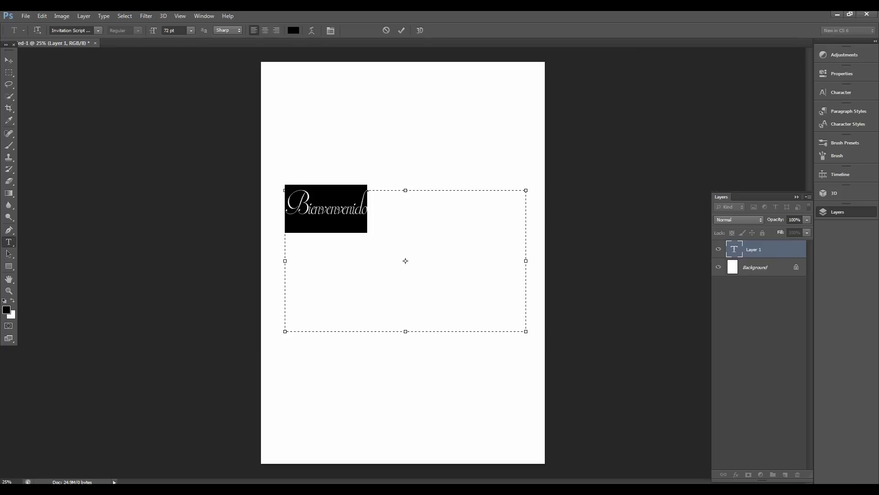
pyautogui.click(191, 31)
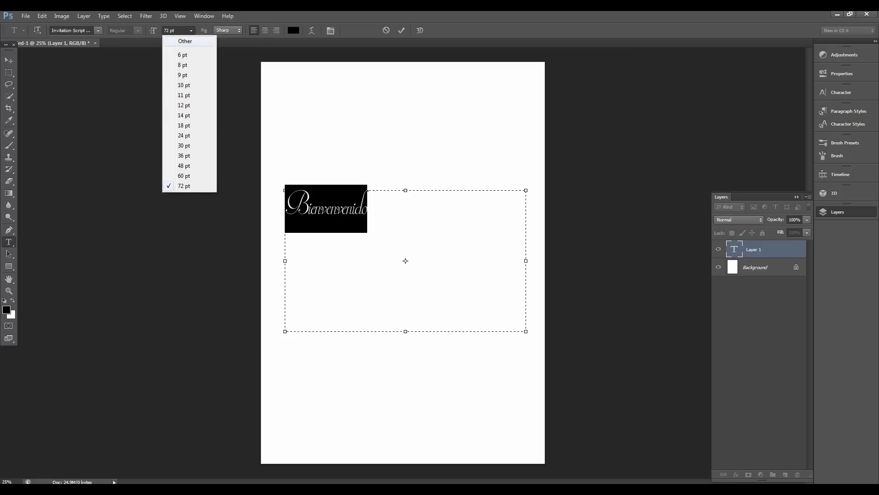
pyautogui.click(168, 31)
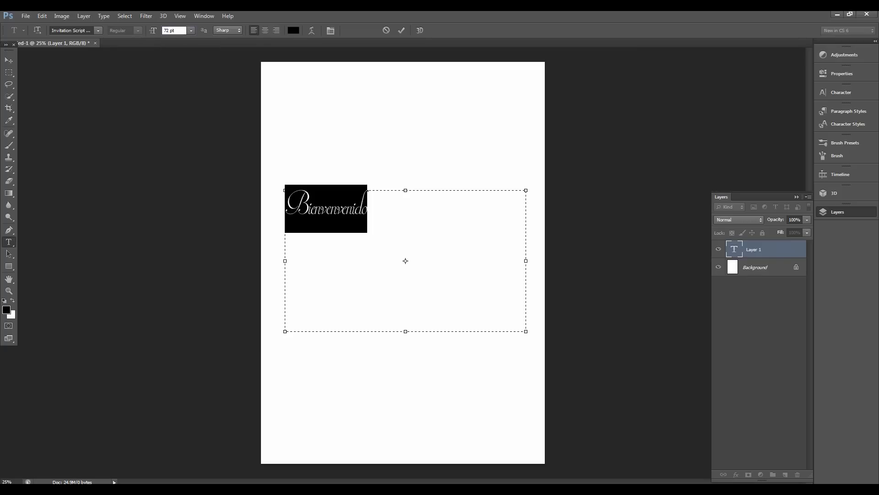
pyautogui.write('1')
pyautogui.write('100')
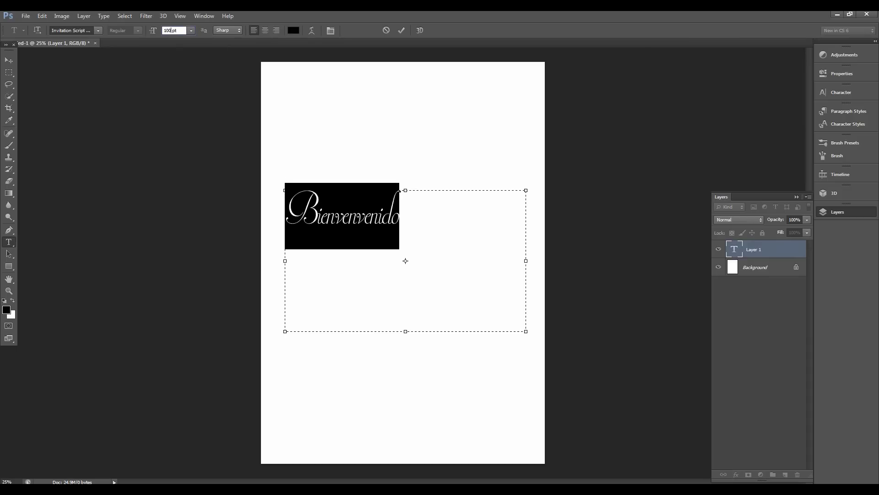
pyautogui.press('BackSpace')
pyautogui.press('BackSpace')
pyautogui.press('BackSpace')
pyautogui.write('1')
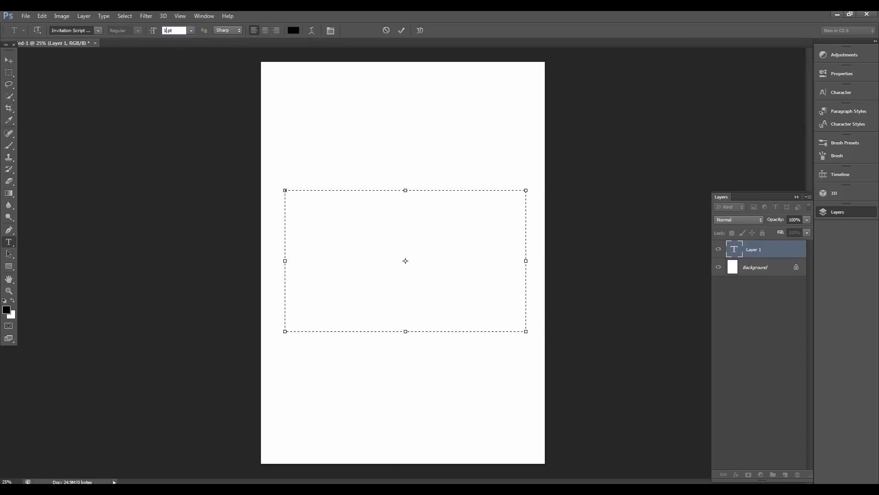
pyautogui.write('10')
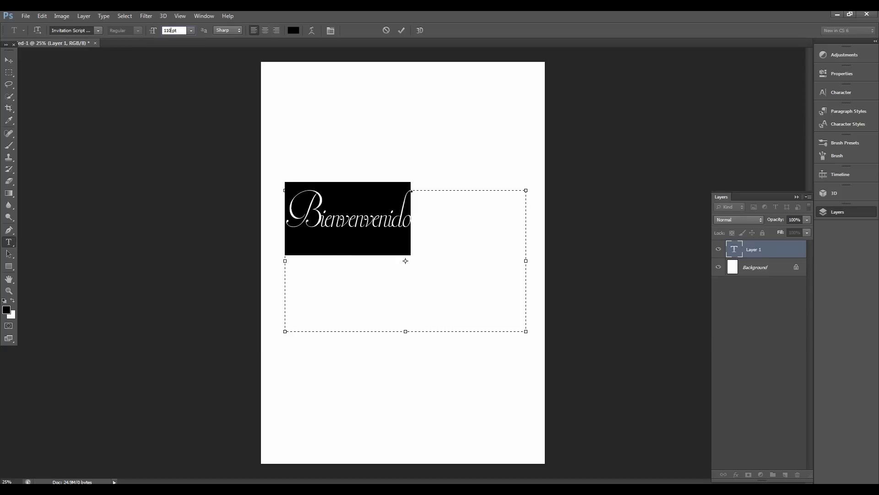
pyautogui.click(405, 260)
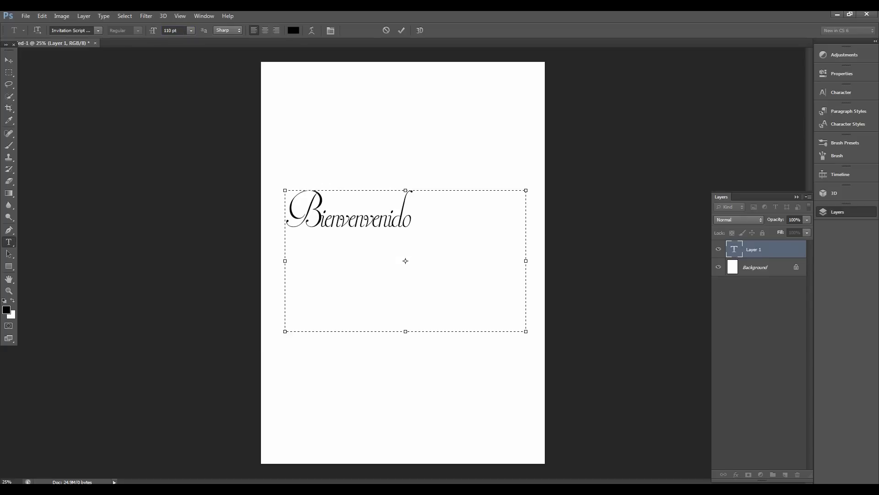
pyautogui.press('ctrl')
# Step: Commit the Bienvenvenido text and drag it near the centre of the page
pyautogui.hotkey('ctrl', 'Return')
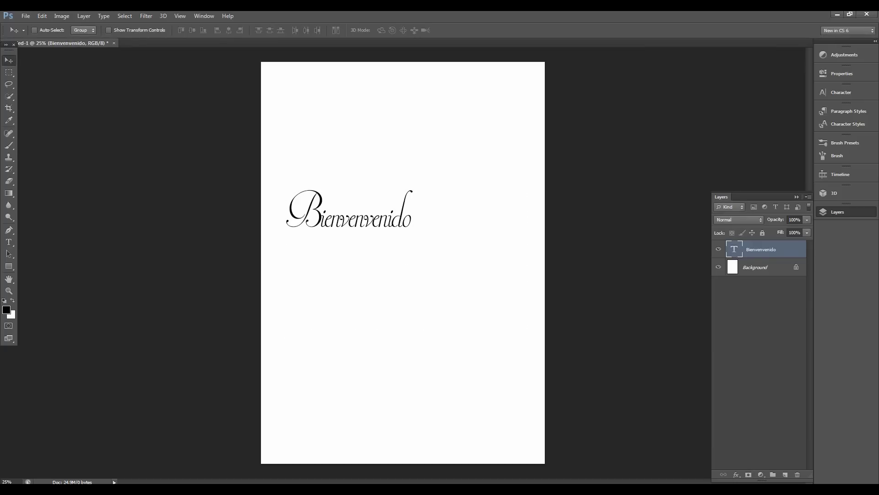
pyautogui.moveTo(395, 202); pyautogui.dragTo(383, 228)
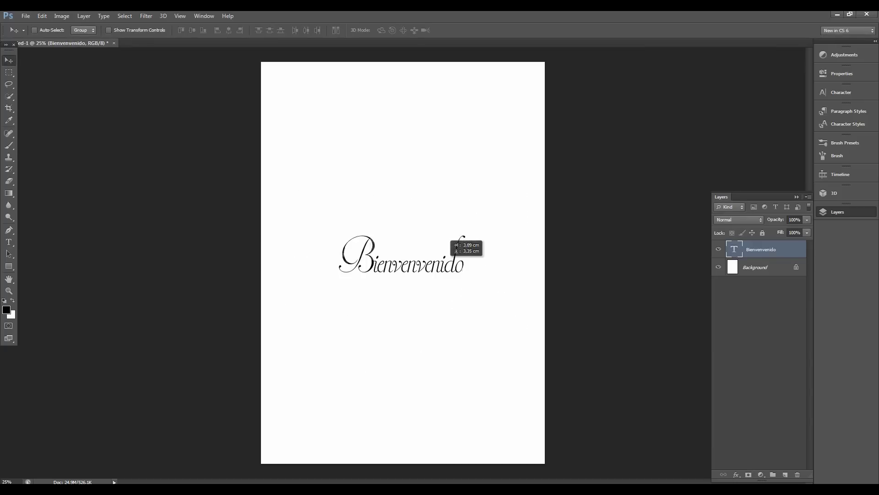
pyautogui.moveTo(382, 228); pyautogui.dragTo(431, 236)
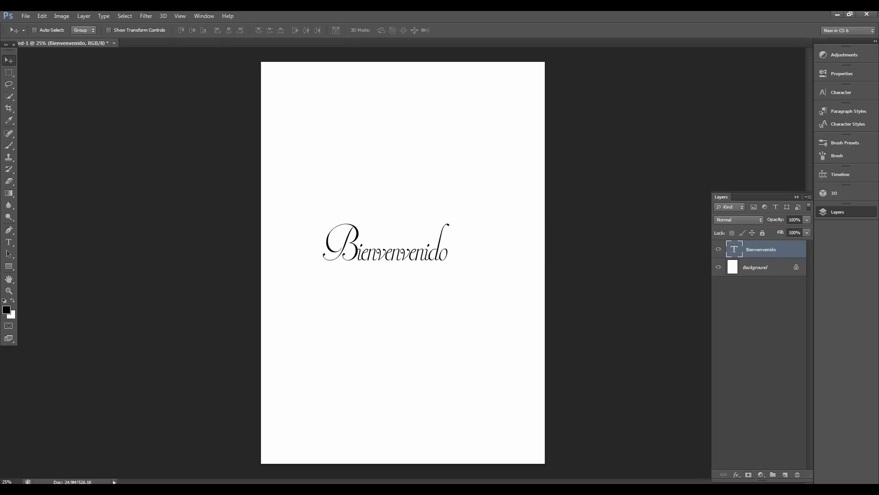
pyautogui.moveTo(415, 229); pyautogui.dragTo(423, 245)
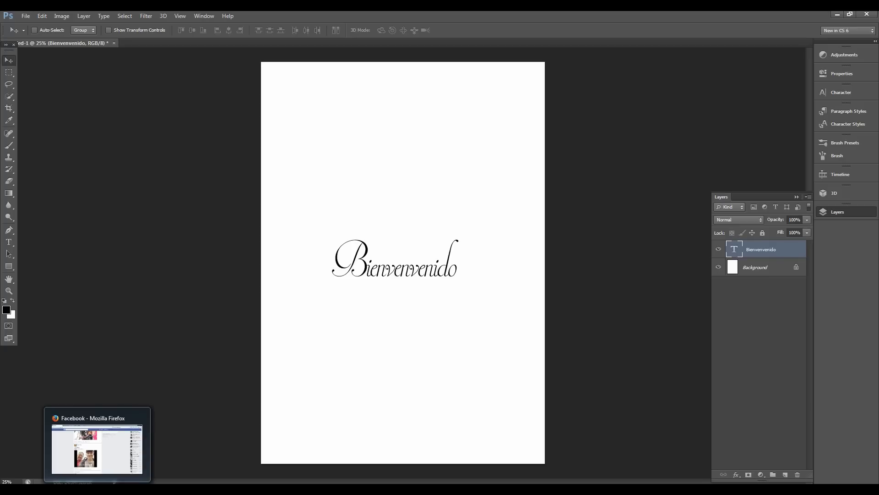
# Step: Launch Firefox from the taskbar and focus its search box
pyautogui.rightClick(94, 488)
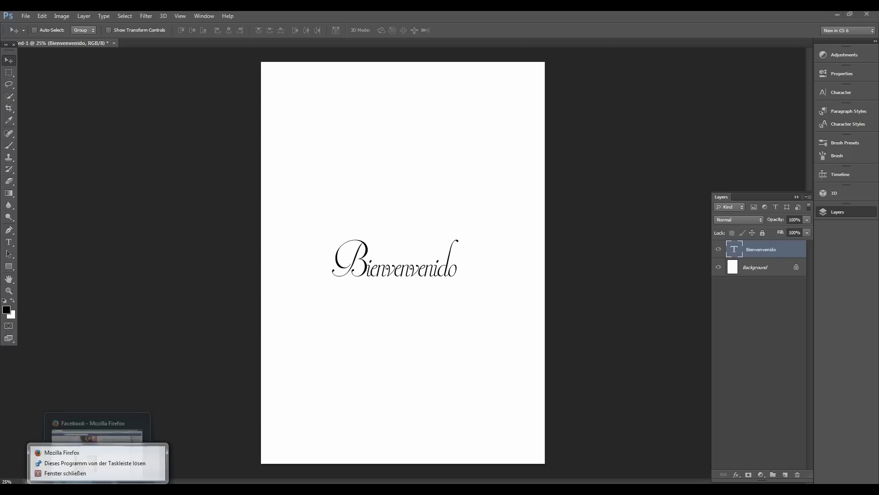
pyautogui.click(90, 448)
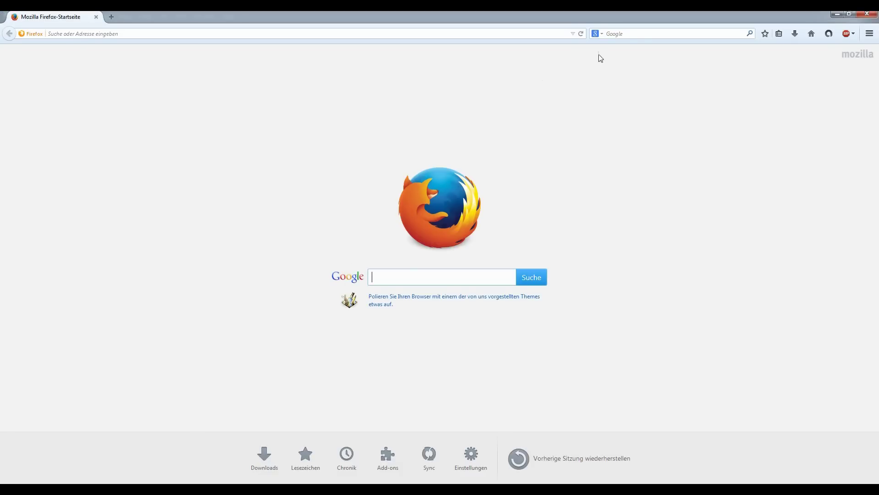
pyautogui.click(642, 35)
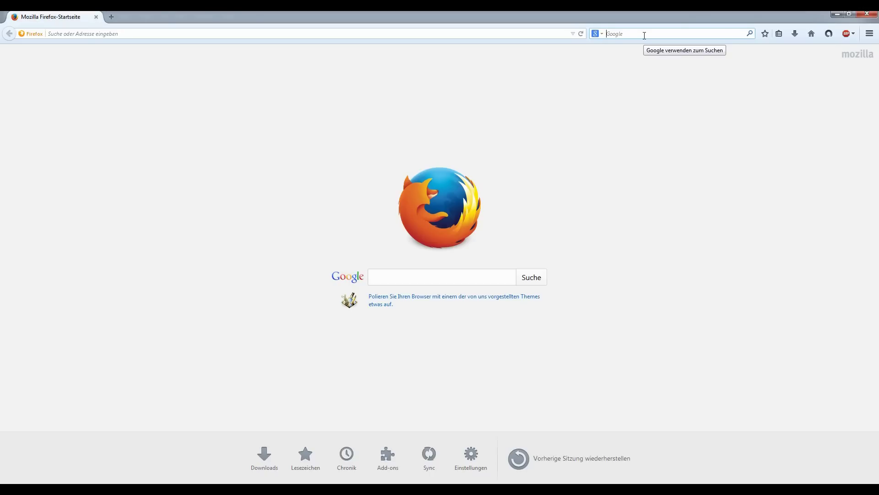
# Step: Search the web for 'flower tribal'
pyautogui.click(645, 36)
pyautogui.write('flower')
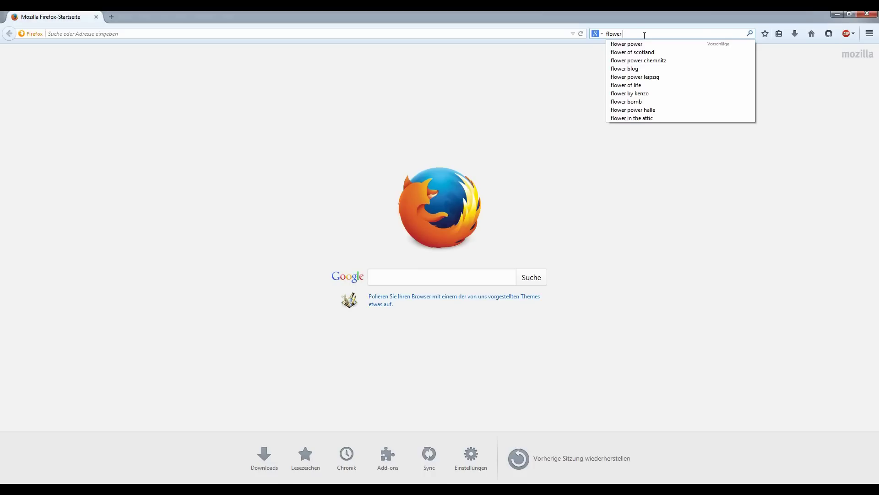
pyautogui.write('ribal')
pyautogui.press('Return')
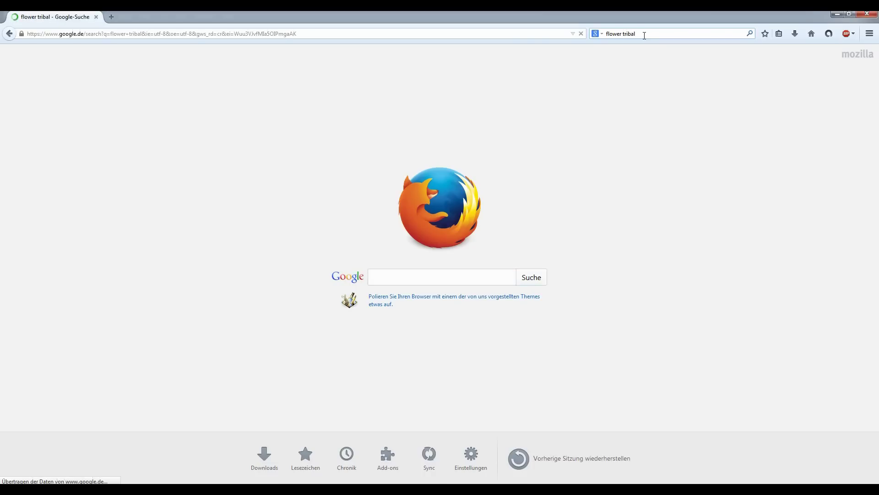
# Step: Switch to image results (Bilder) and browse the tribal flower thumbnails
pyautogui.click(103, 90)
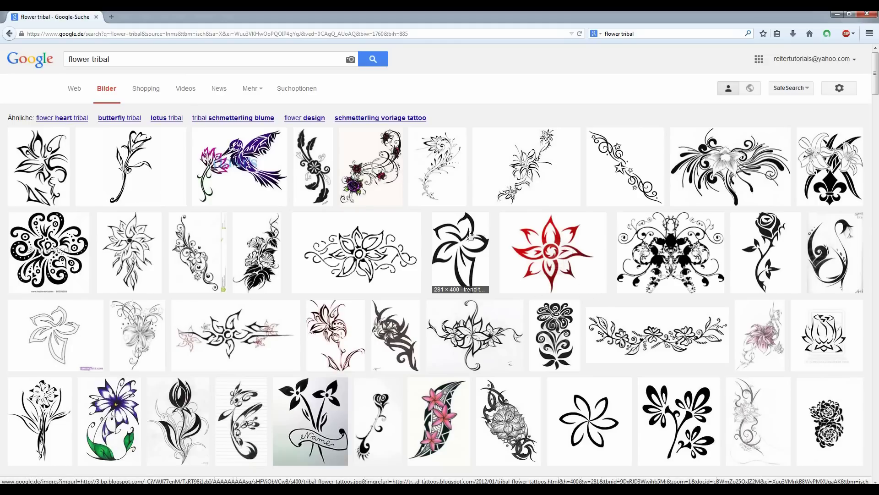
pyautogui.scroll(-2, 470, 234)
pyautogui.scroll(-4, 470, 235)
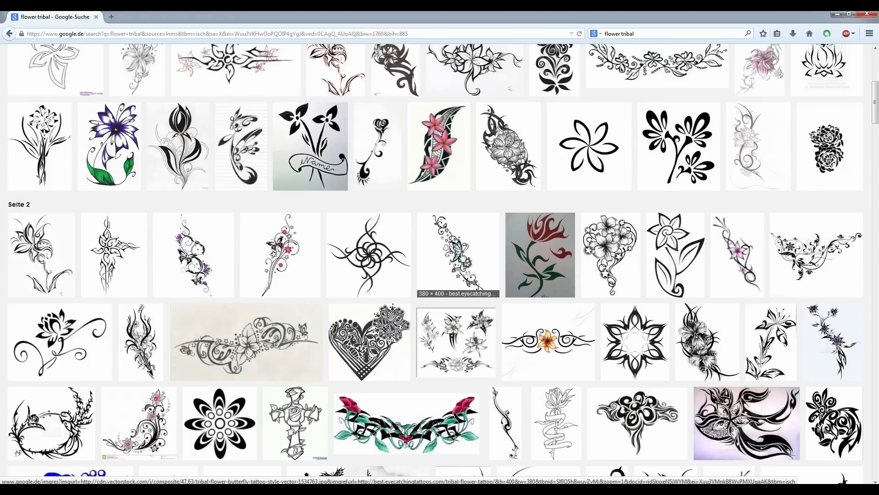
pyautogui.scroll(-2, 462, 257)
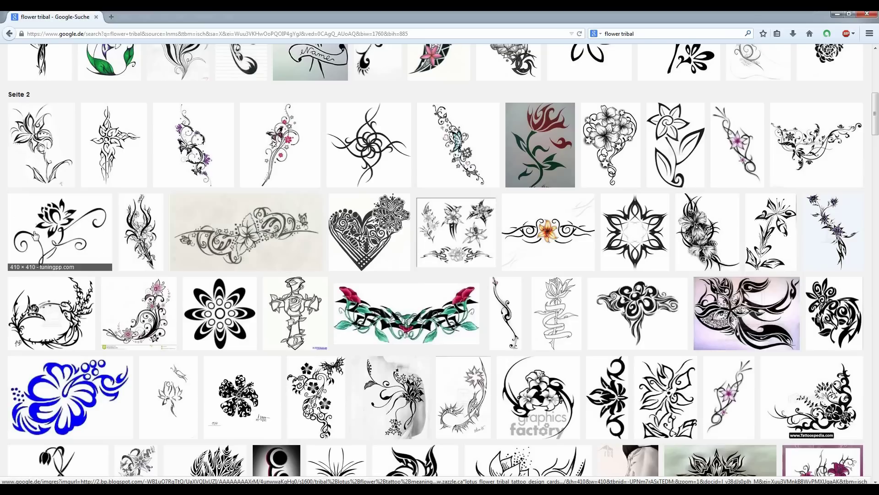
pyautogui.scroll(2, 36, 236)
pyautogui.scroll(2, 51, 260)
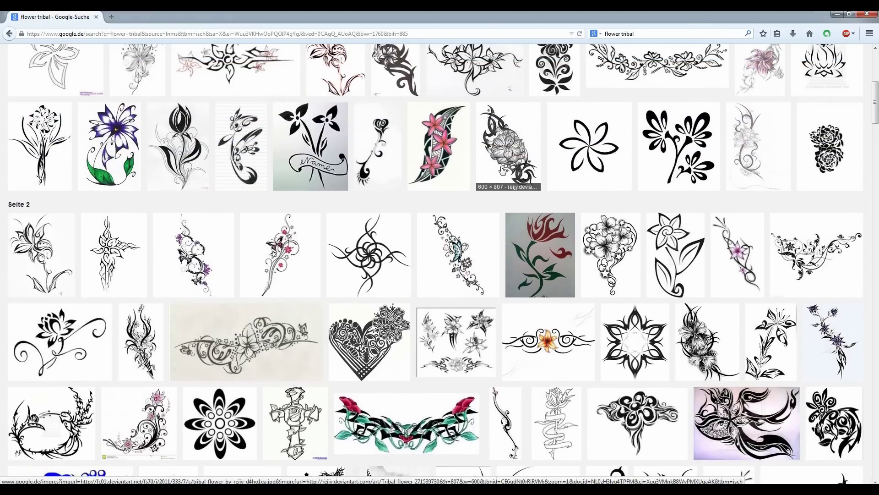
# Step: Save the full-size six-petal flower image to the Desktop as 'flower'
pyautogui.click(595, 151)
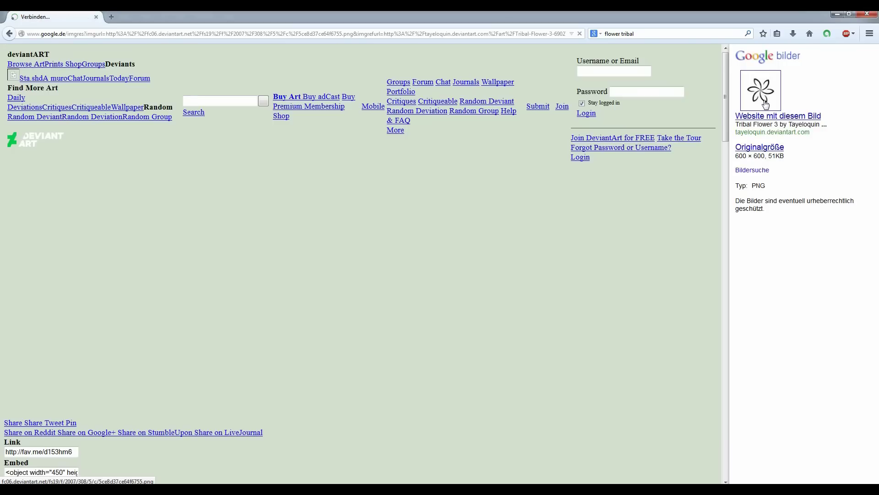
pyautogui.click(765, 104)
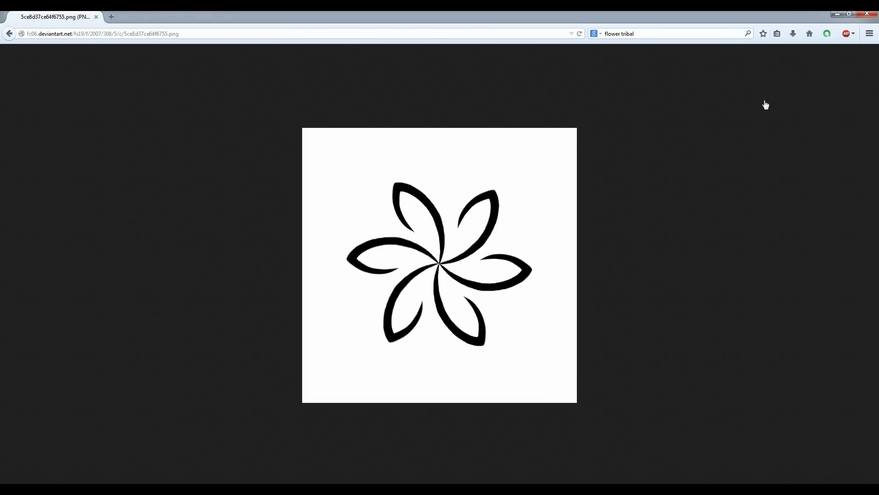
pyautogui.rightClick(387, 207)
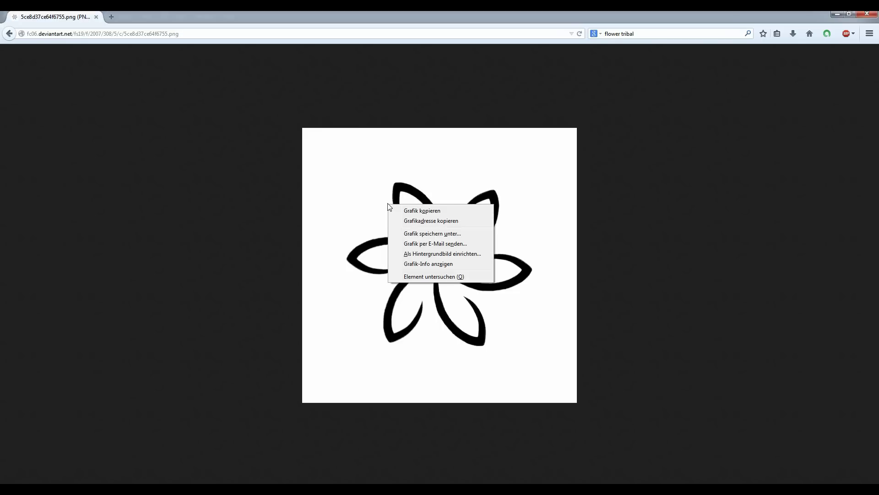
pyautogui.click(450, 237)
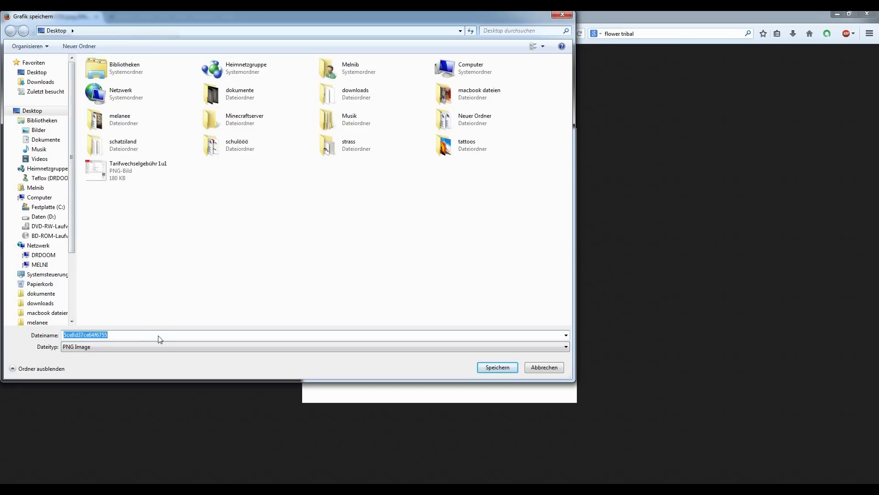
pyautogui.write('flower')
pyautogui.press('Return')
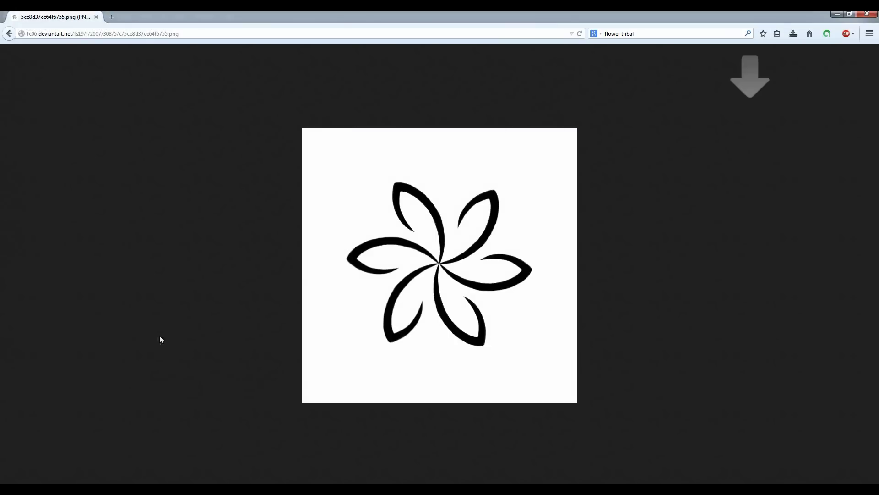
# Step: Cancel a second PNG save of the image and return to Photoshop
pyautogui.rightClick(418, 276)
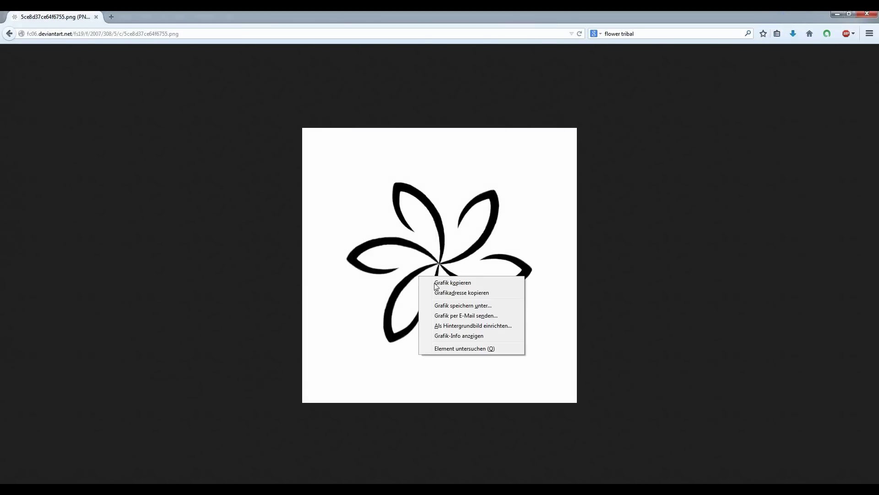
pyautogui.click(462, 305)
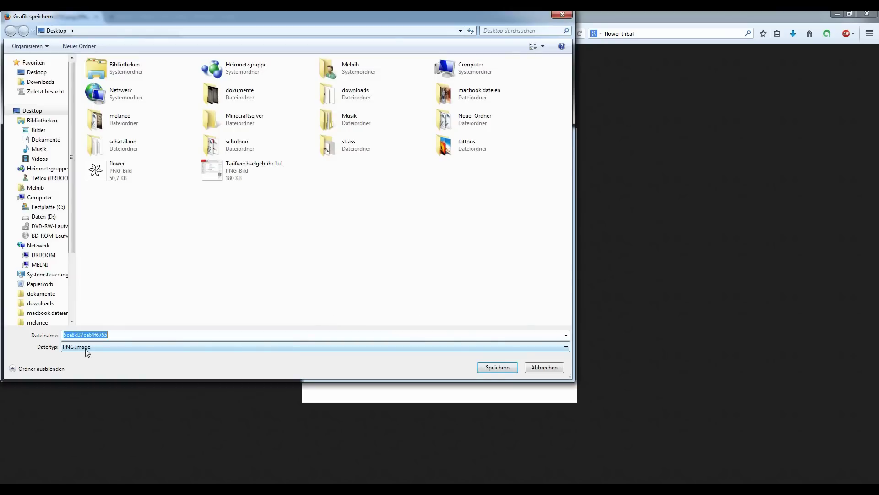
pyautogui.click(86, 349)
pyautogui.click(86, 349)
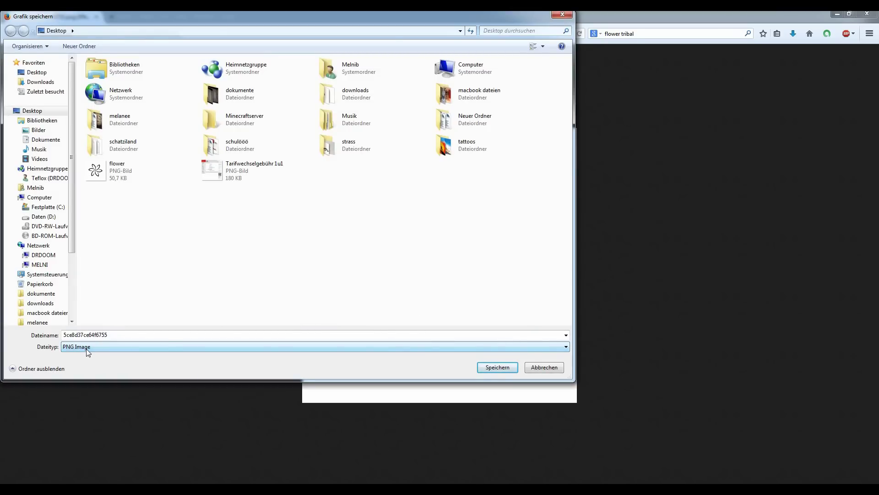
pyautogui.click(628, 305)
pyautogui.click(497, 366)
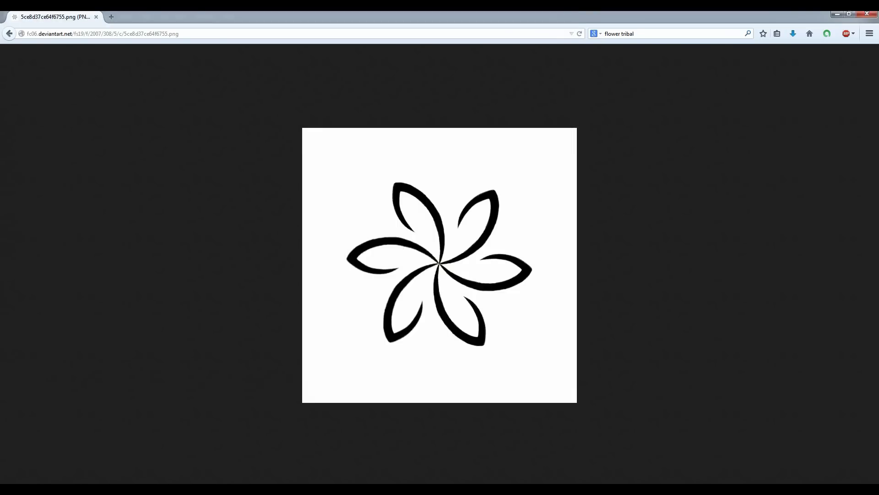
pyautogui.click(215, 465)
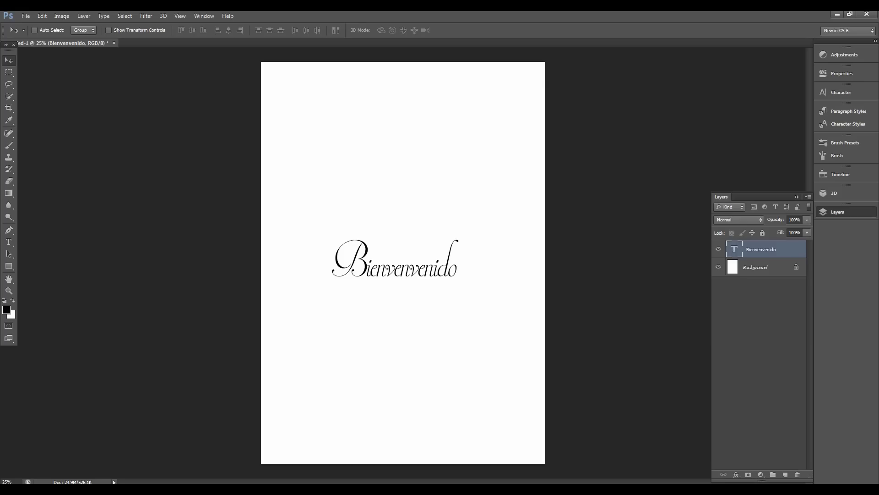
# Step: Open flower.png from the Desktop in Photoshop
pyautogui.click(25, 15)
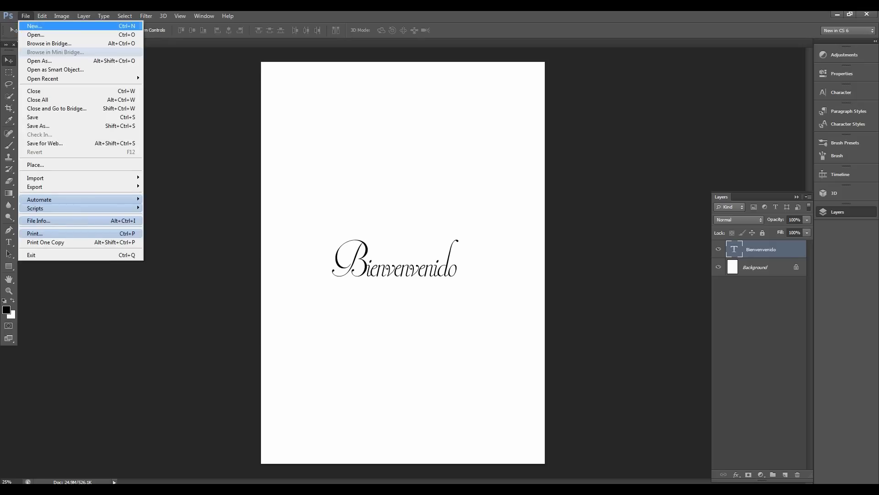
pyautogui.click(35, 35)
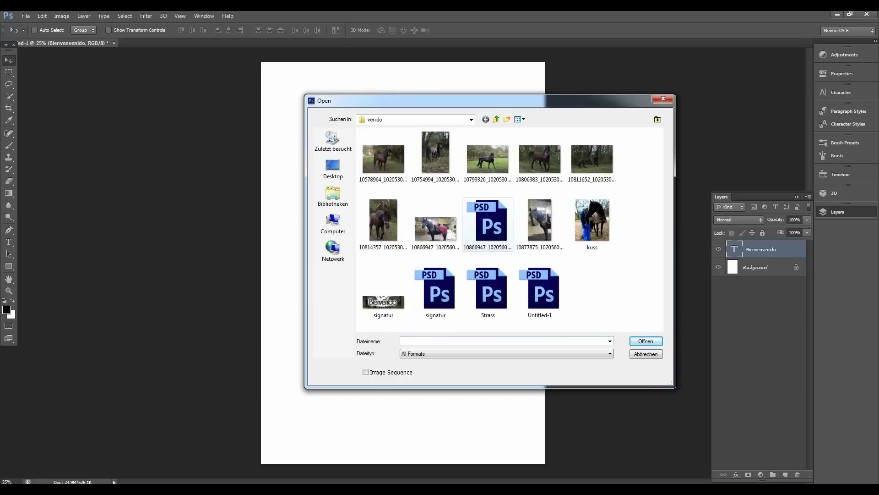
pyautogui.click(333, 168)
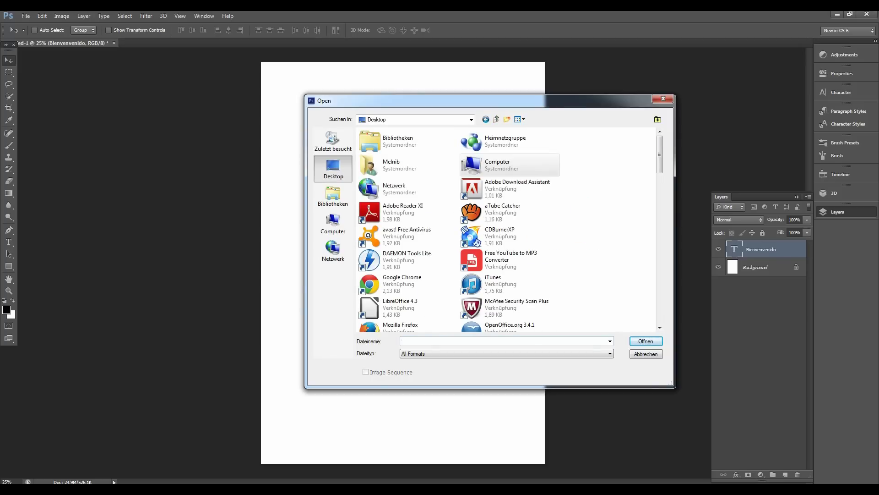
pyautogui.write('fl')
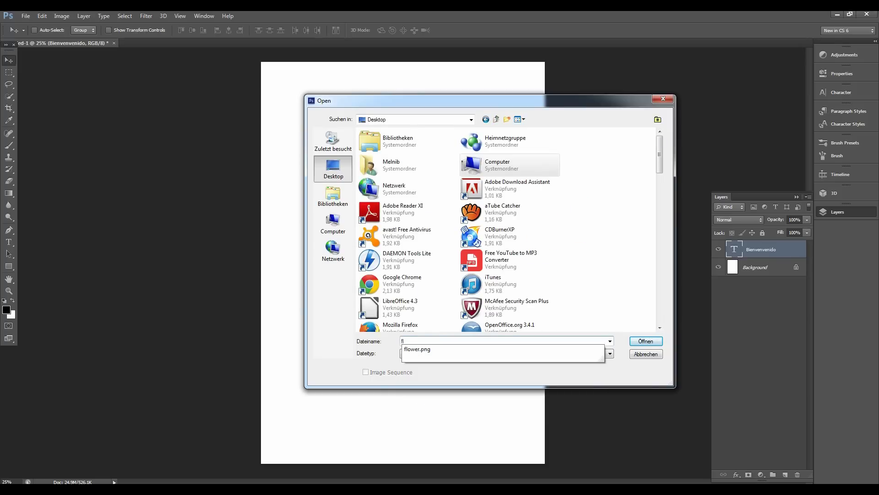
pyautogui.press('Return')
pyautogui.press('Return')
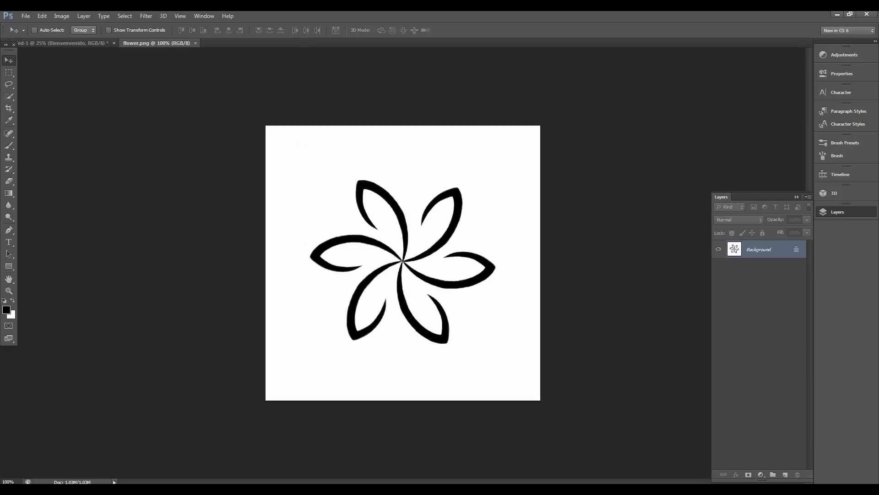
# Step: Paste the copied flower onto a new layer, move it above the word, and hide it
pyautogui.click(65, 42)
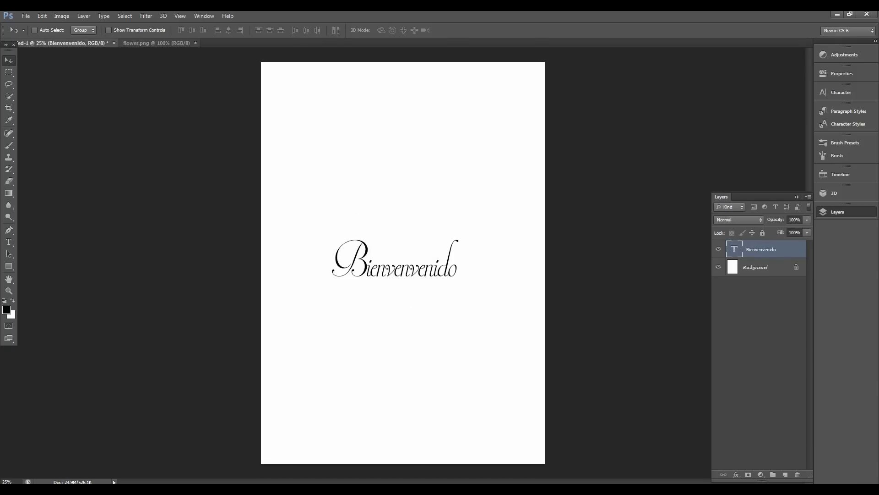
pyautogui.click(156, 43)
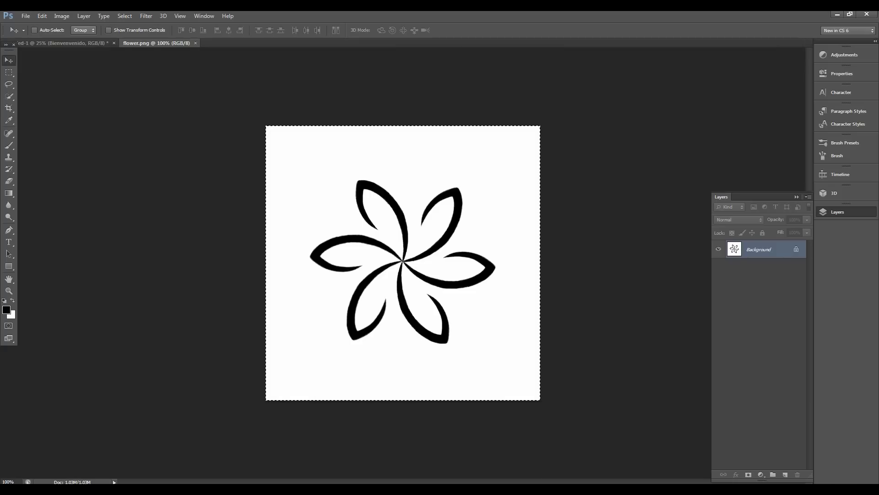
pyautogui.click(64, 43)
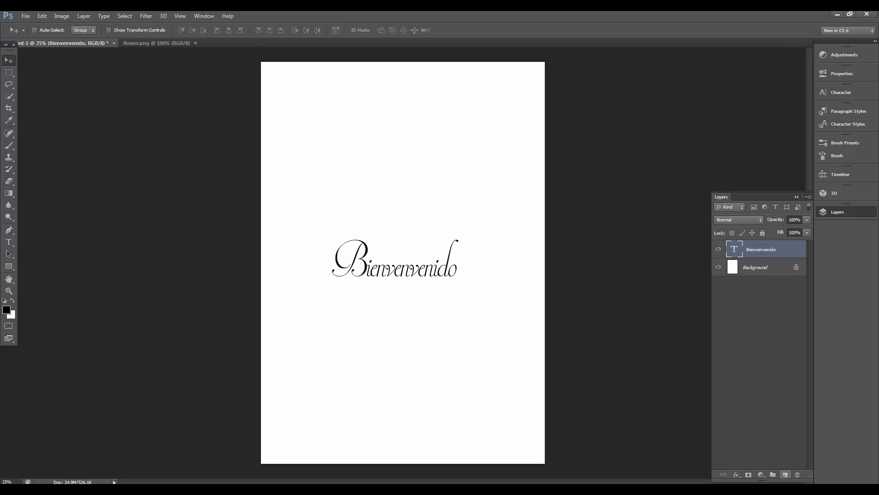
pyautogui.click(785, 474)
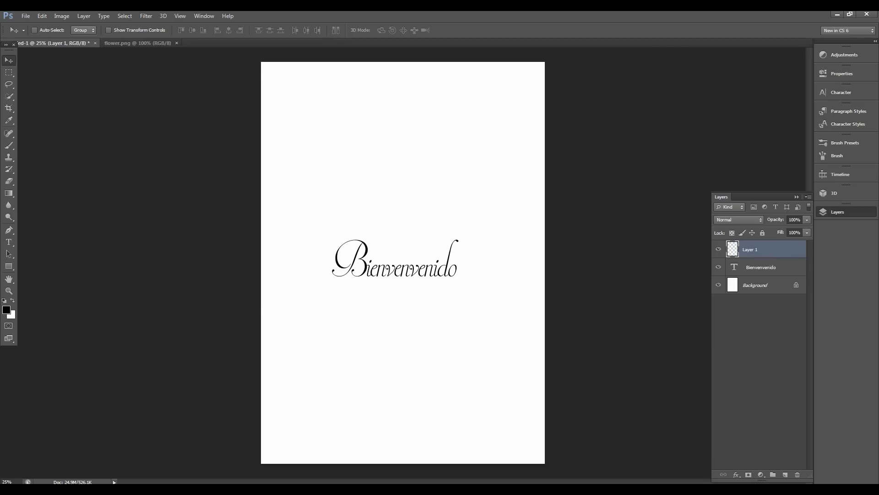
pyautogui.hotkey('ctrl', 'v')
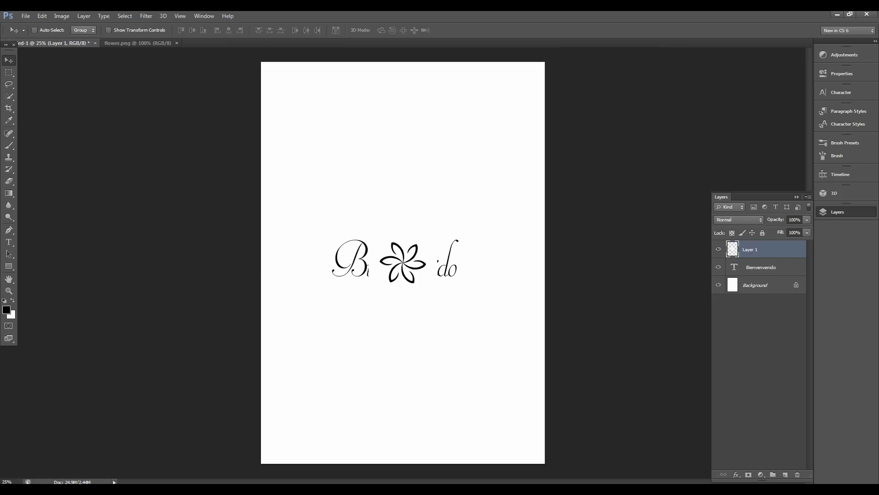
pyautogui.moveTo(414, 252); pyautogui.dragTo(329, 226)
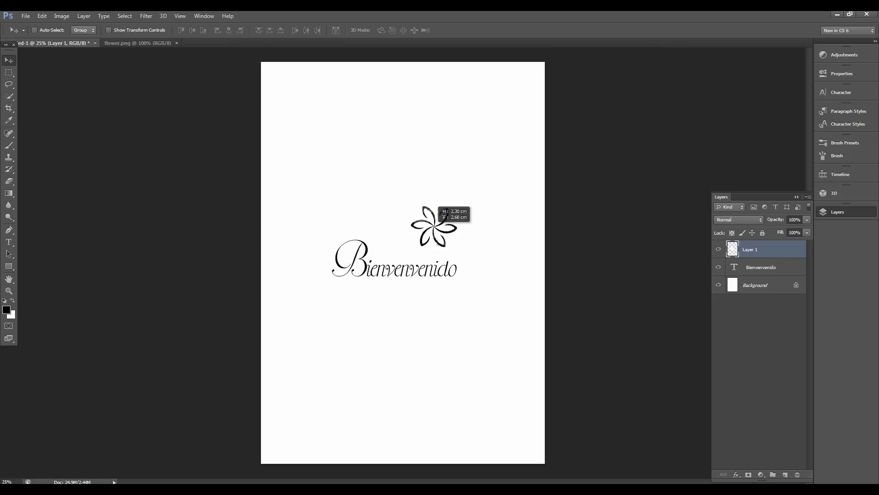
pyautogui.click(718, 249)
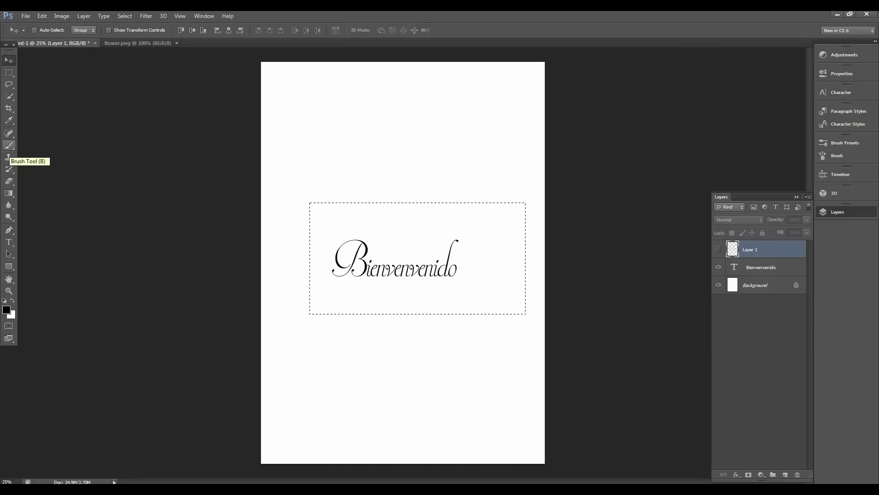
# Step: Select the Brush tool with the 2406 px decorative floral preset
pyautogui.click(8, 145)
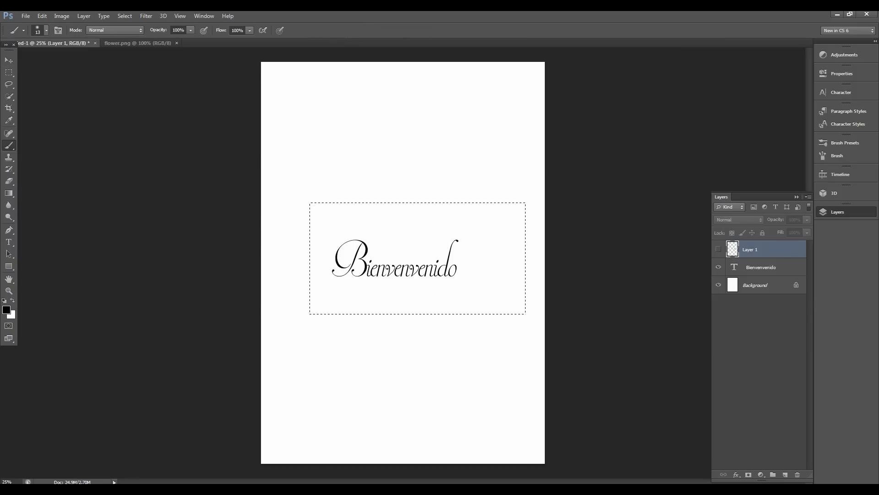
pyautogui.click(46, 30)
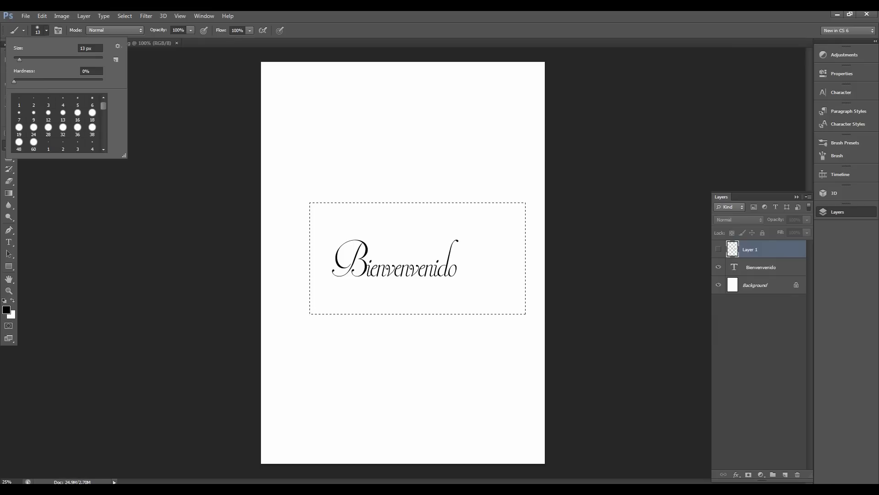
pyautogui.moveTo(124, 155); pyautogui.dragTo(201, 321)
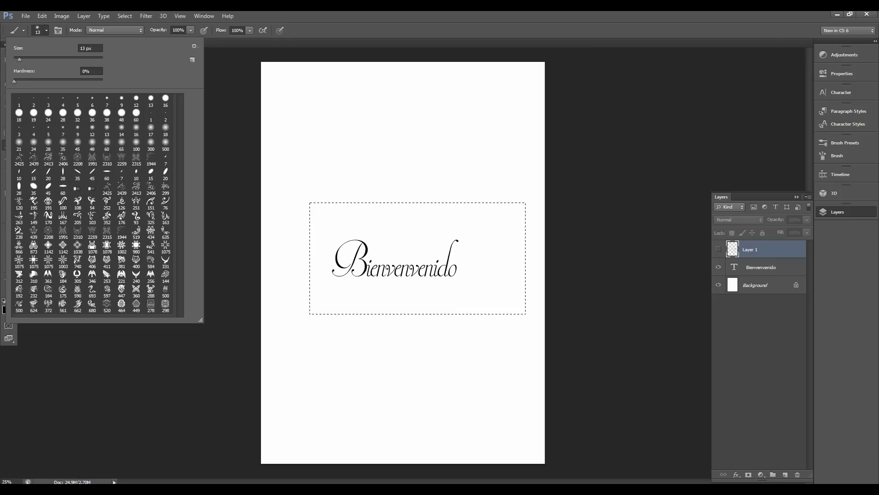
pyautogui.click(150, 188)
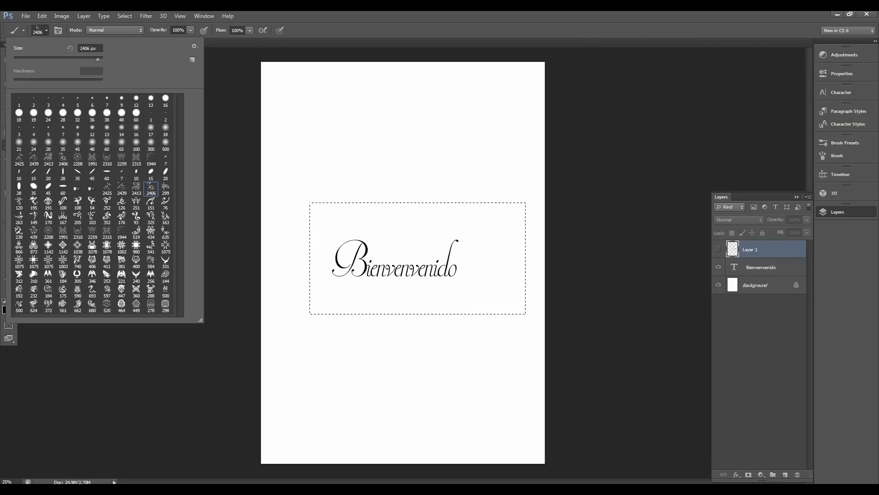
pyautogui.press('Return')
# Step: Stamp the floral brush over the text on a new layer, then delete it
pyautogui.click(785, 474)
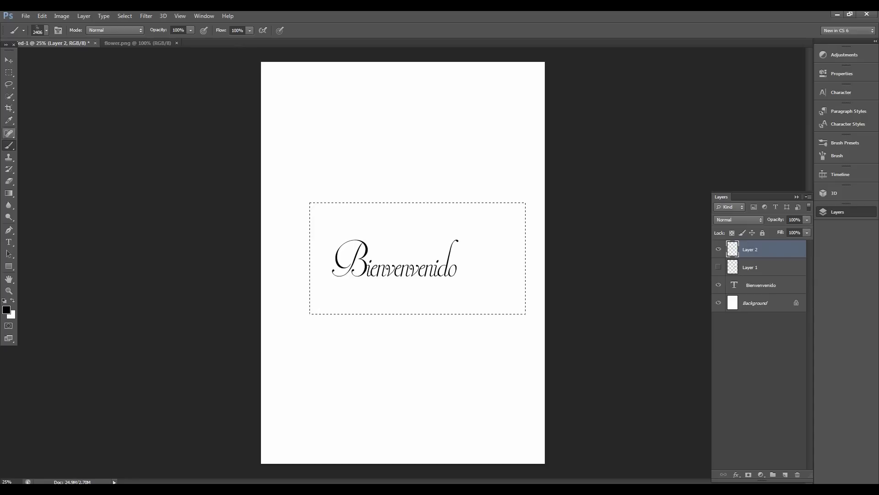
pyautogui.click(46, 30)
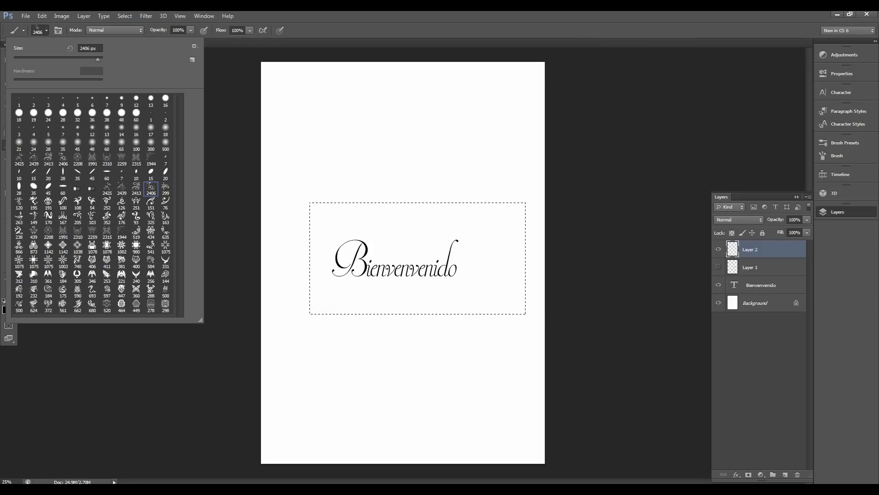
pyautogui.click(421, 257)
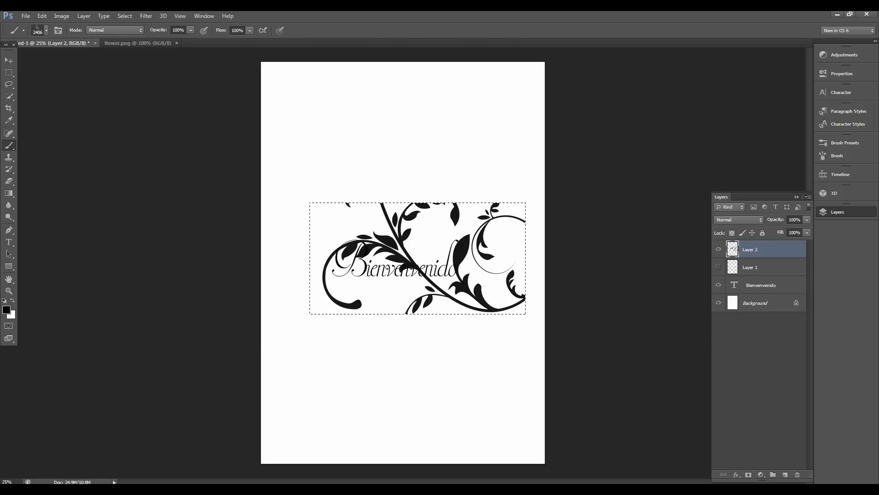
pyautogui.press('m')
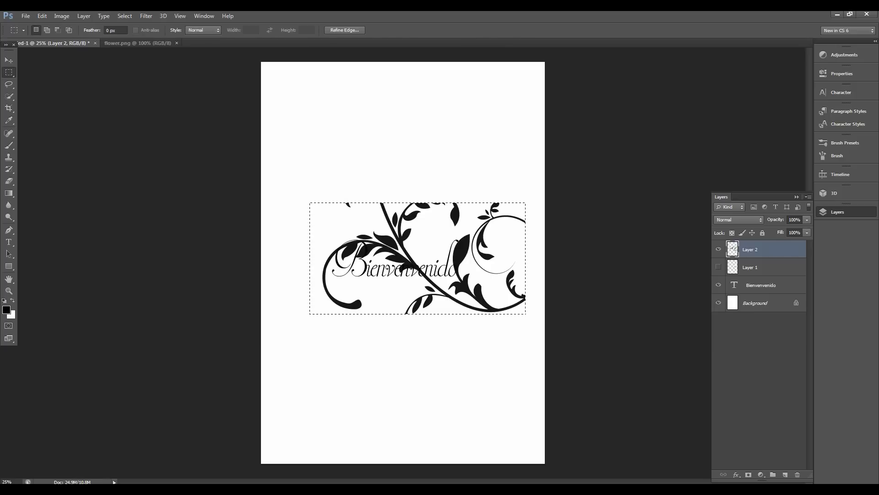
pyautogui.press('Delete')
pyautogui.hotkey('ctrl', 'a')
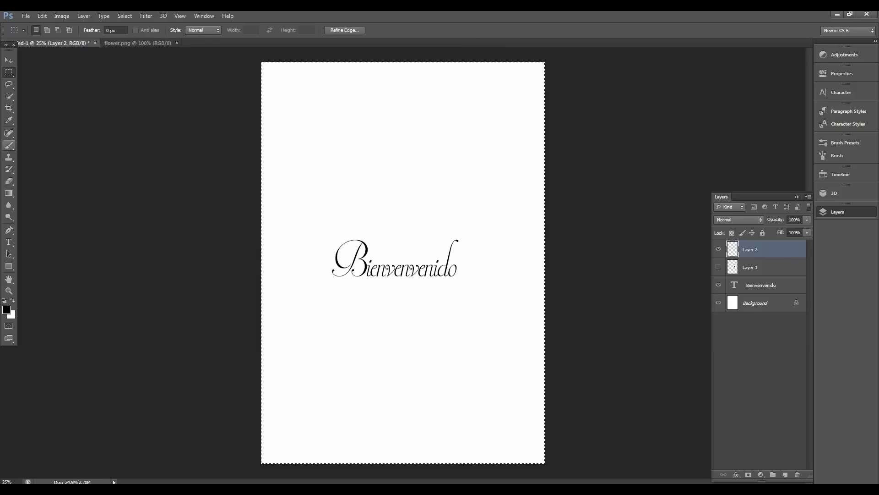
# Step: Stamp the 1944 flourish brush at about 1985 px around Bienvenvenido's left side on Layer 2
pyautogui.press('b')
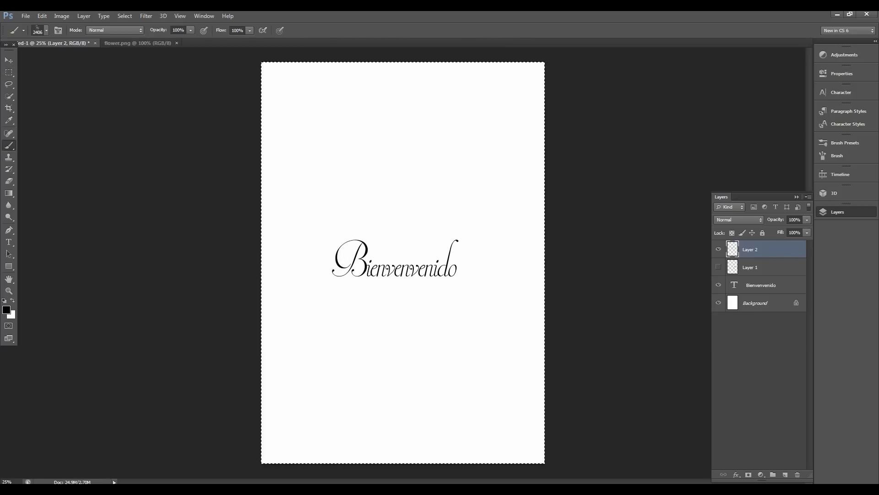
pyautogui.click(46, 30)
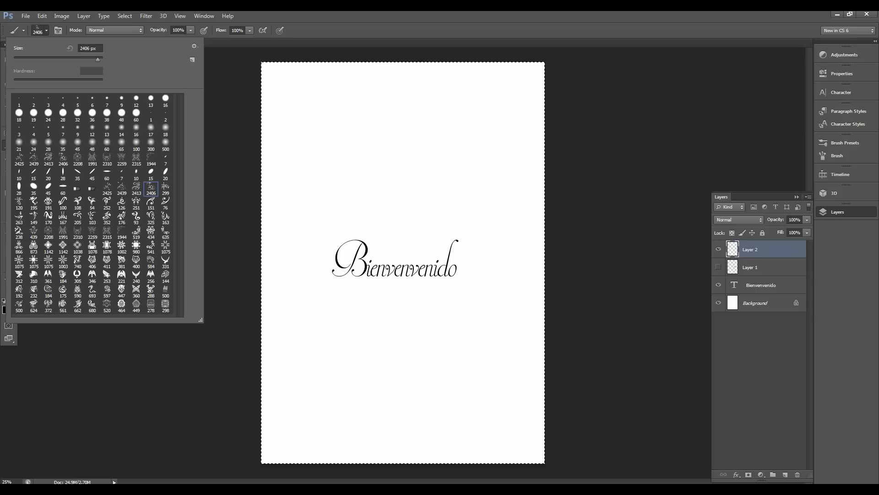
pyautogui.click(121, 232)
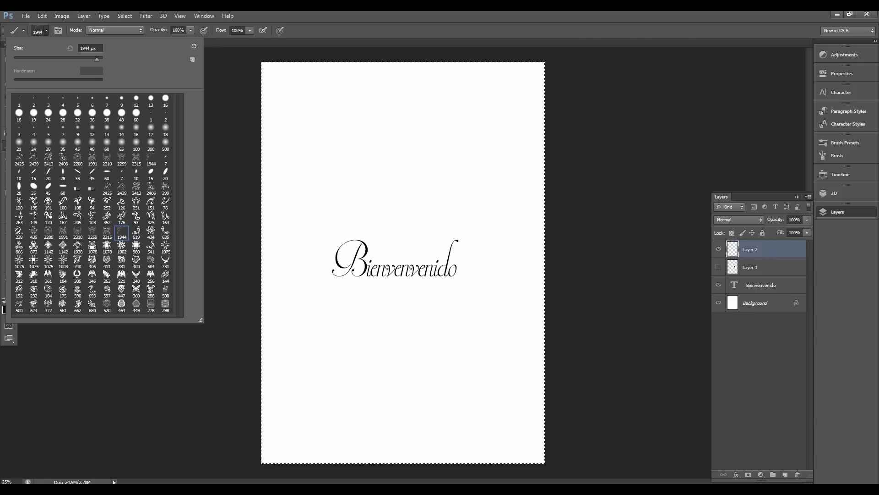
pyautogui.write('380')
pyautogui.press('Return')
pyautogui.moveTo(91, 60); pyautogui.dragTo(96, 60)
pyautogui.press('Return')
pyautogui.click(380, 279)
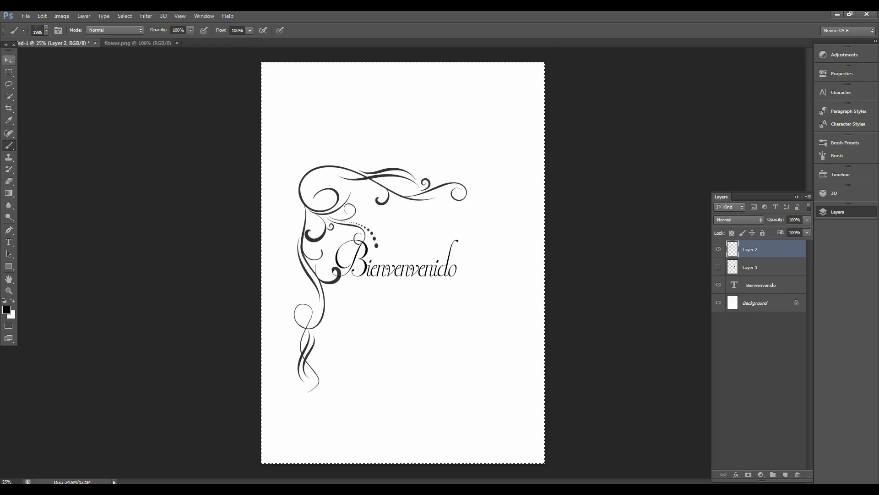
pyautogui.click(8, 60)
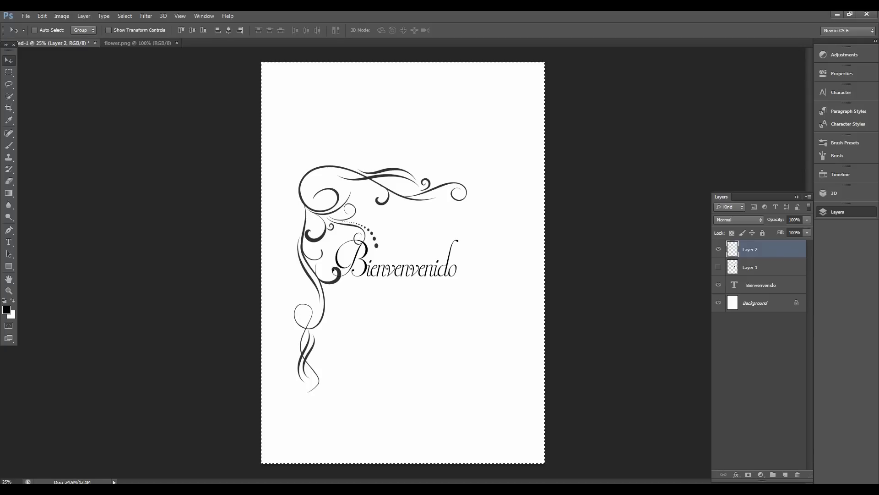
# Step: Free-transform the flourish: shrink it, rotate it about 180°, and shift it up and right
pyautogui.hotkey('ctrl', 't')
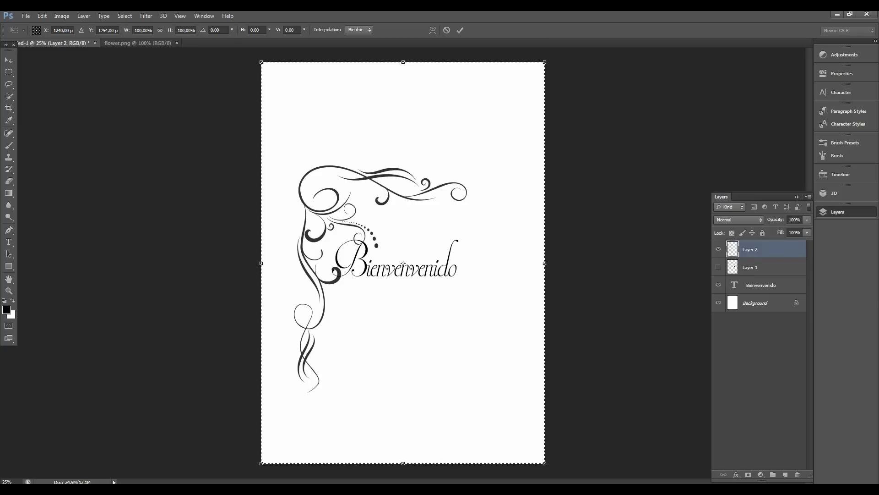
pyautogui.moveTo(261, 61)
pyautogui.mouseDown()
pyautogui.moveTo(404, 264)
pyautogui.moveTo(252, 76)
pyautogui.moveTo(318, 141)
pyautogui.moveTo(292, 106)
pyautogui.mouseUp()
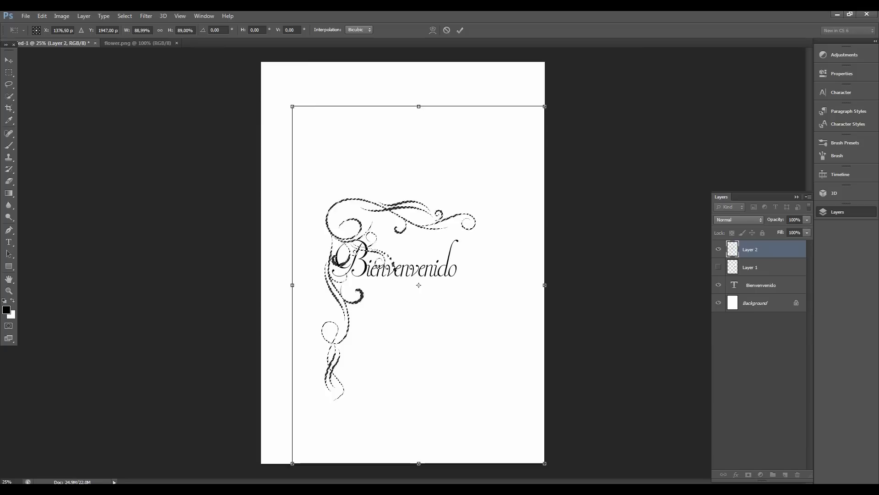
pyautogui.moveTo(256, 201); pyautogui.dragTo(499, 385)
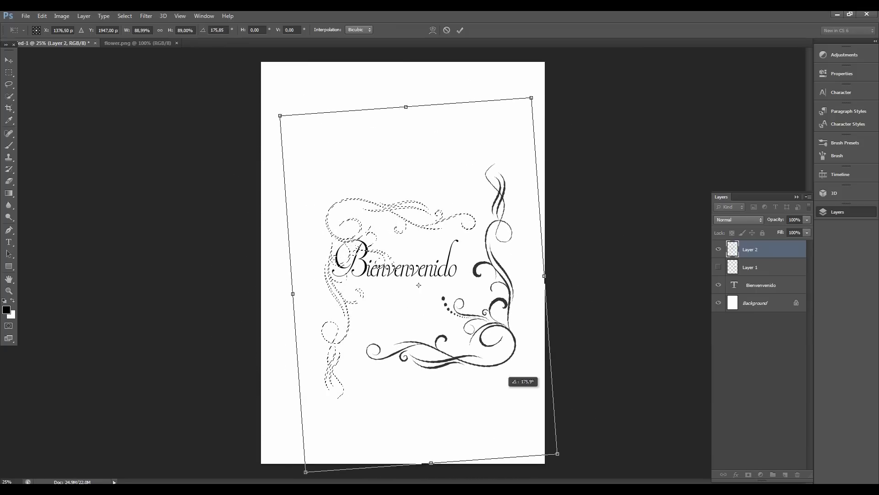
pyautogui.moveTo(525, 308); pyautogui.dragTo(533, 278)
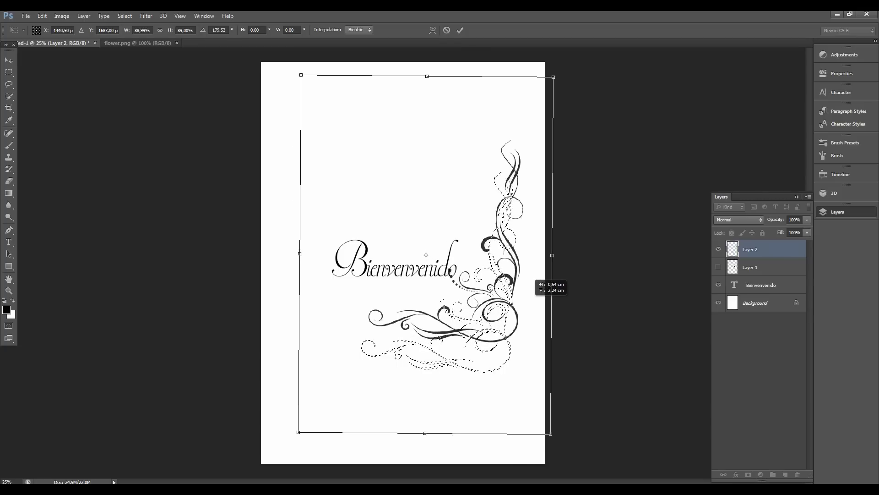
pyautogui.press('Return')
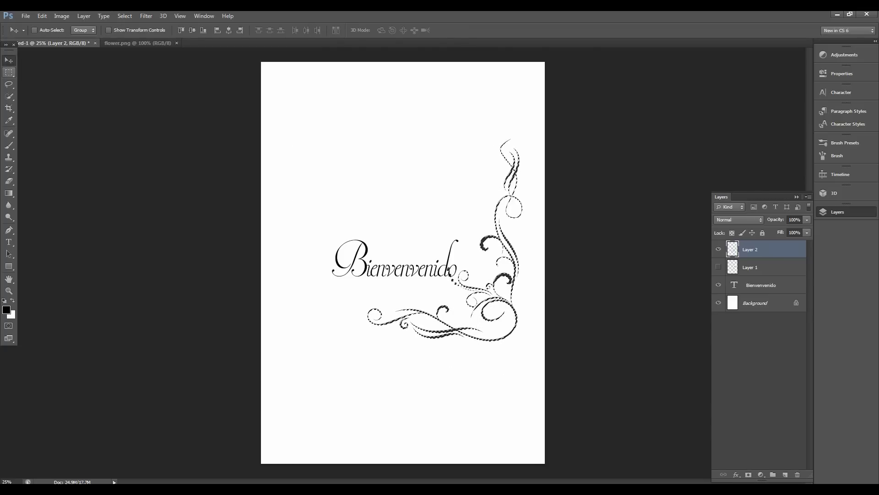
# Step: Marquee the upper canvas, erase the flourish's leftmost dots, and place the flower above the text
pyautogui.click(9, 72)
pyautogui.moveTo(263, 48); pyautogui.dragTo(558, 448)
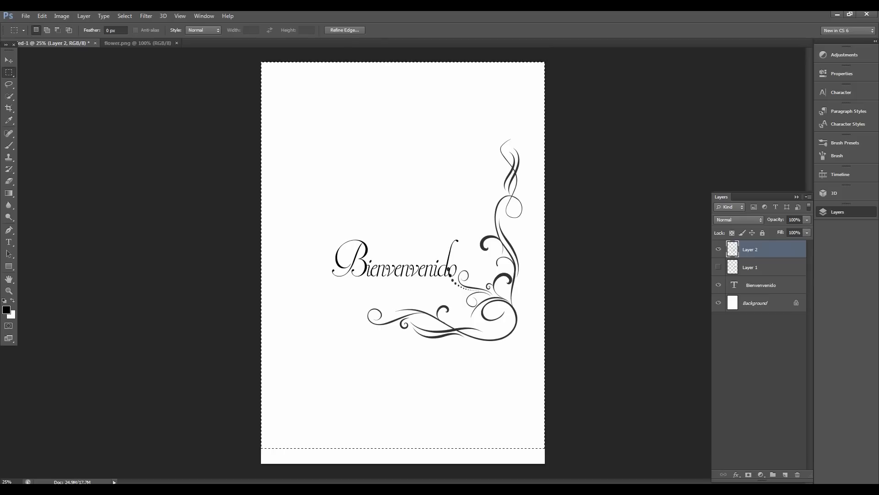
pyautogui.click(9, 181)
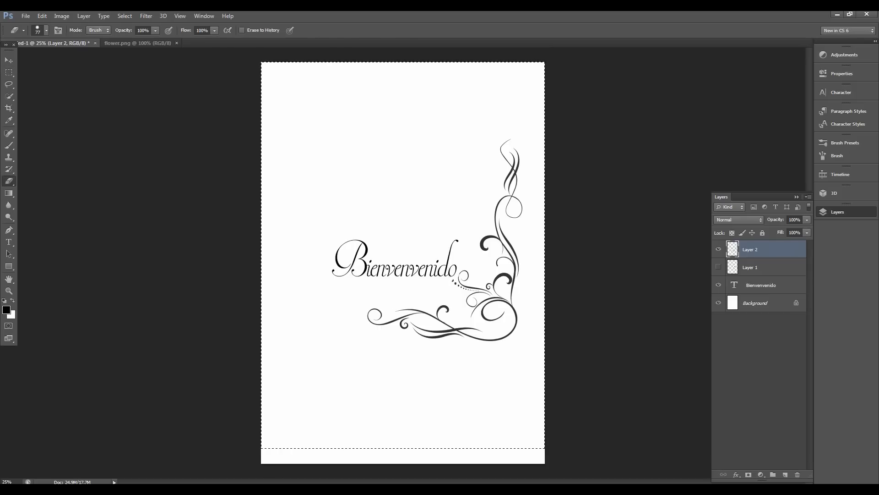
pyautogui.moveTo(455, 284); pyautogui.dragTo(460, 286)
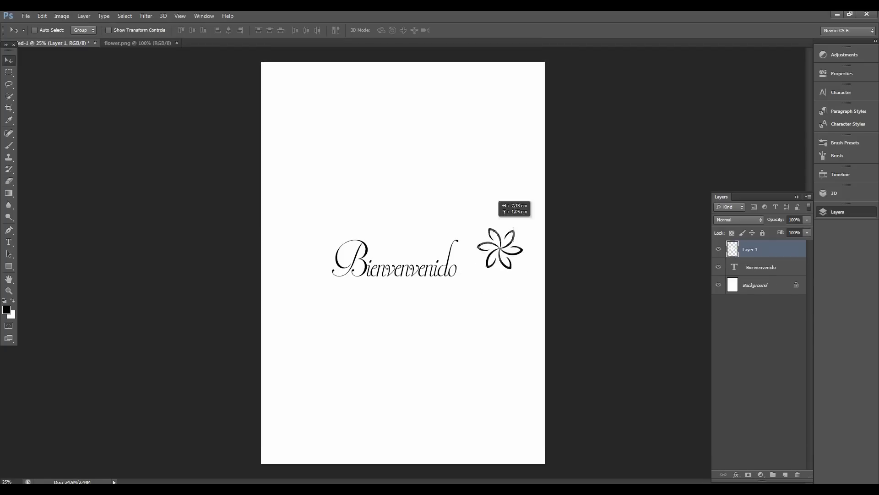
pyautogui.moveTo(500, 253); pyautogui.dragTo(416, 213)
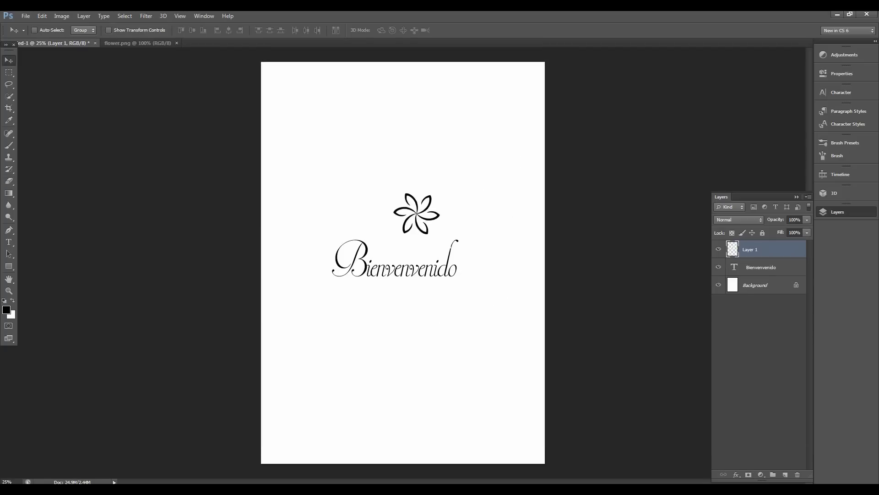
# Step: Marquee around the six-petal flower and drag it down onto Bienvenvenido's middle letters
pyautogui.press('m')
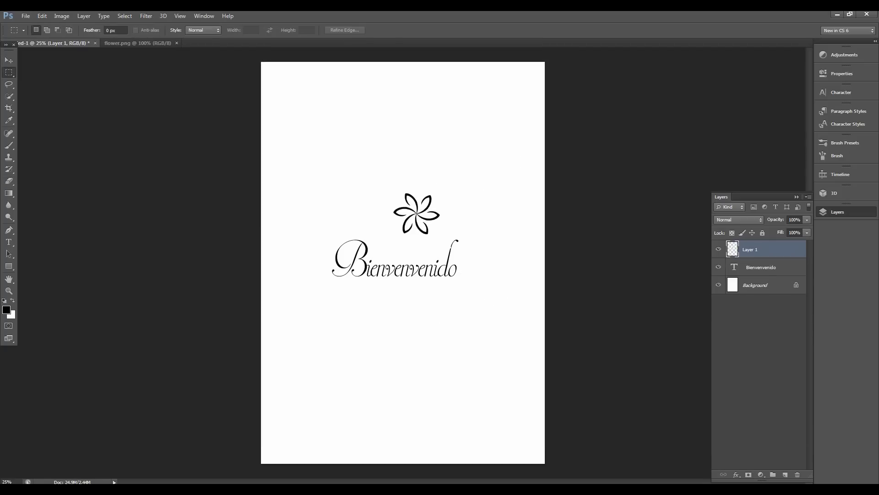
pyautogui.moveTo(367, 182)
pyautogui.mouseDown()
pyautogui.moveTo(418, 219)
pyautogui.moveTo(435, 251)
pyautogui.mouseUp()
pyautogui.moveTo(490, 343); pyautogui.dragTo(391, 365)
pyautogui.moveTo(348, 316); pyautogui.dragTo(365, 288)
pyautogui.click(9, 60)
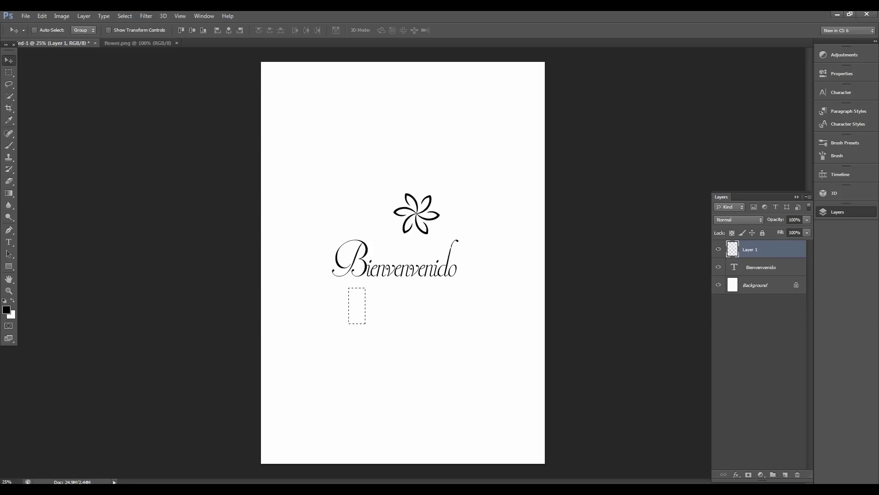
pyautogui.moveTo(420, 197)
pyautogui.mouseDown()
pyautogui.moveTo(377, 341)
pyautogui.moveTo(371, 251)
pyautogui.mouseUp()
pyautogui.moveTo(448, 227)
pyautogui.mouseDown()
pyautogui.moveTo(474, 217)
pyautogui.moveTo(487, 248)
pyautogui.moveTo(439, 357)
pyautogui.moveTo(444, 341)
pyautogui.mouseUp()
pyautogui.moveTo(440, 309)
pyautogui.mouseDown()
pyautogui.moveTo(455, 241)
pyautogui.moveTo(337, 242)
pyautogui.moveTo(463, 239)
pyautogui.moveTo(388, 247)
pyautogui.moveTo(410, 238)
pyautogui.moveTo(452, 187)
pyautogui.moveTo(438, 230)
pyautogui.moveTo(451, 231)
pyautogui.moveTo(404, 248)
pyautogui.mouseUp()
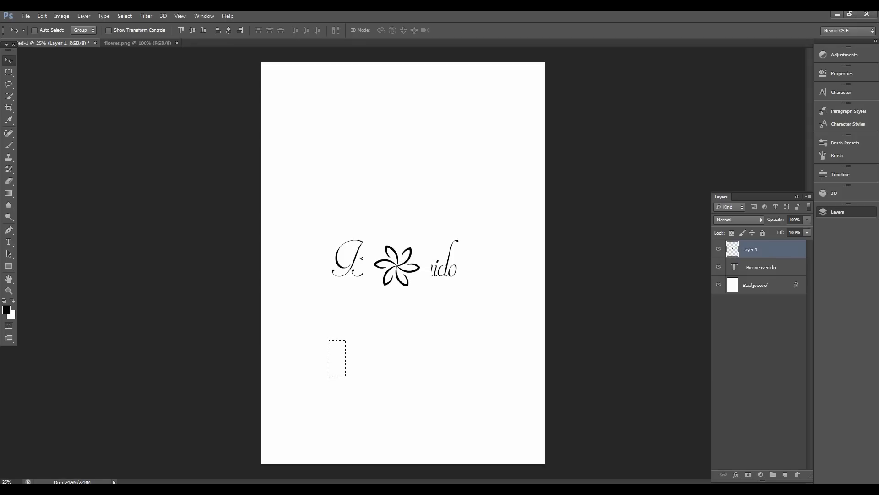
# Step: Set the eraser size to 77 px
pyautogui.press('e')
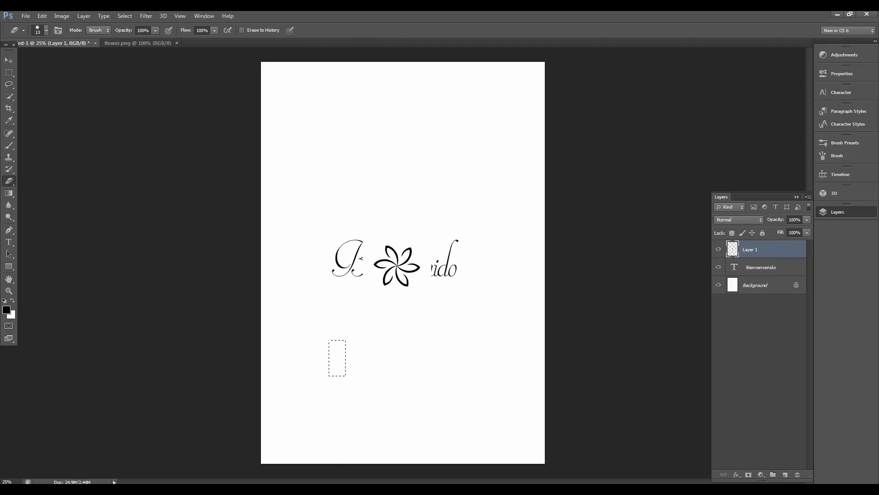
pyautogui.click(46, 30)
pyautogui.write('77')
pyautogui.press('Return')
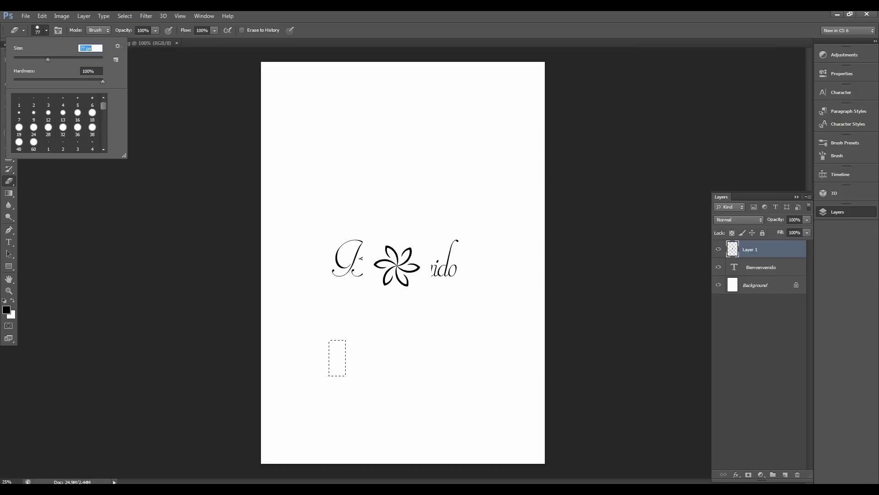
pyautogui.press('Return')
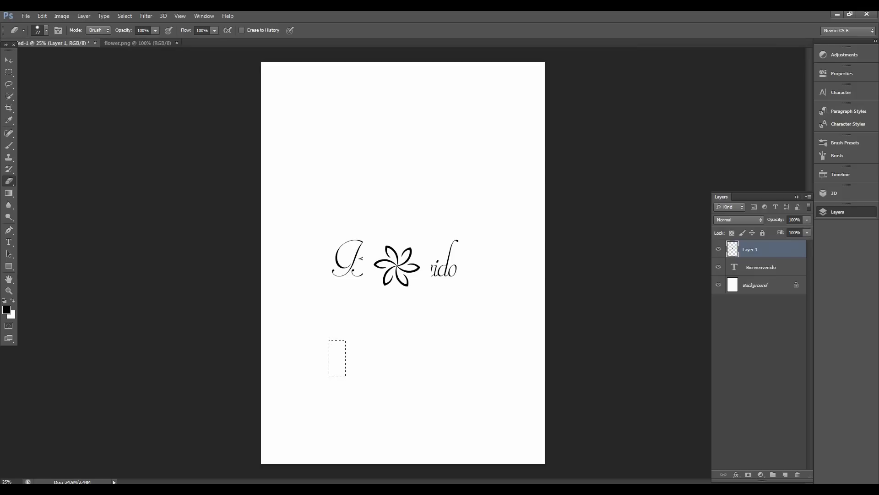
# Step: Zoom in twice on the flower and the partly hidden word
pyautogui.click(9, 290)
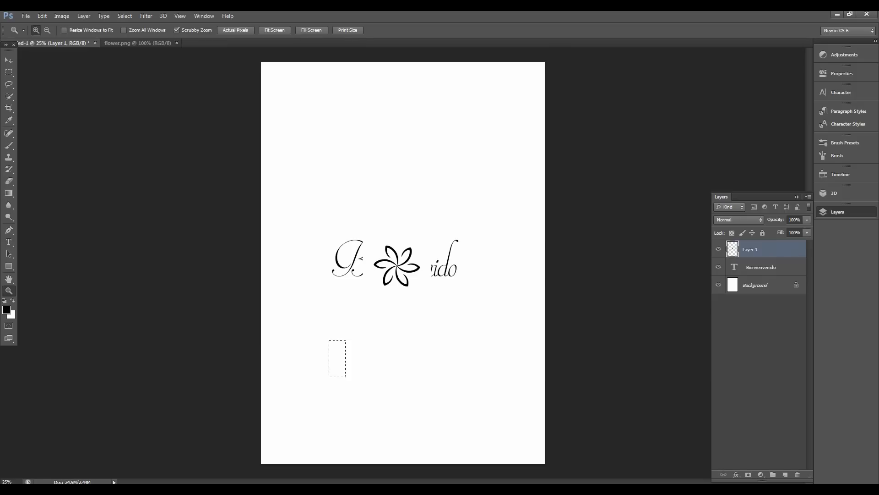
pyautogui.hotkey('ctrl', '+')
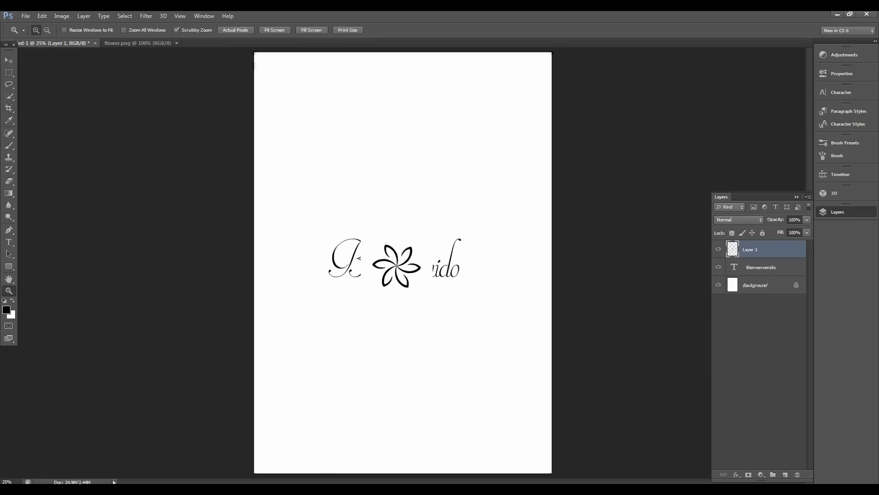
pyautogui.hotkey('ctrl', '+')
pyautogui.hotkey('ctrl', '+')
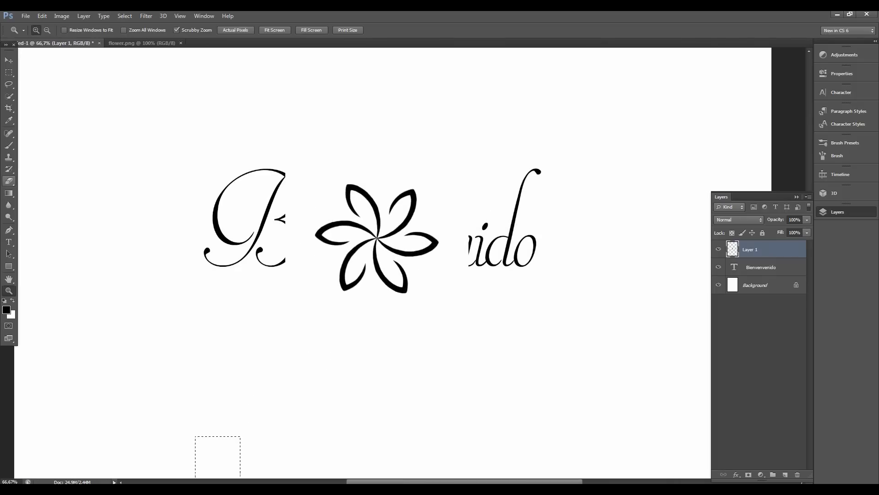
pyautogui.press('e')
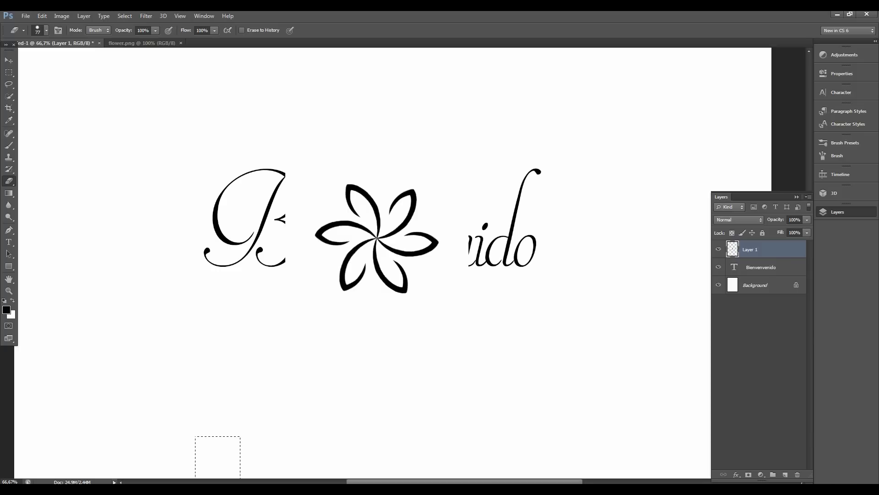
# Step: Reselect the flower layer and marquee the area around the flower and word
pyautogui.hotkey('alt', '[')
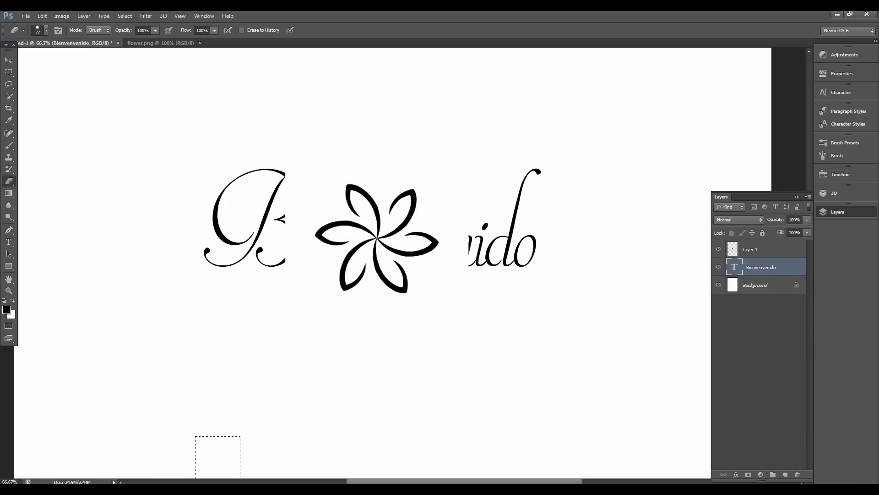
pyautogui.hotkey('alt', ']')
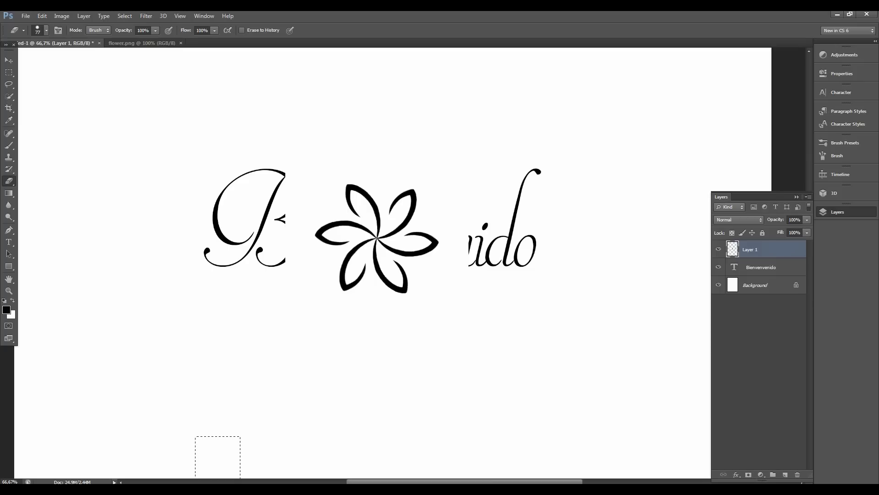
pyautogui.press('m')
pyautogui.moveTo(249, 134); pyautogui.dragTo(566, 357)
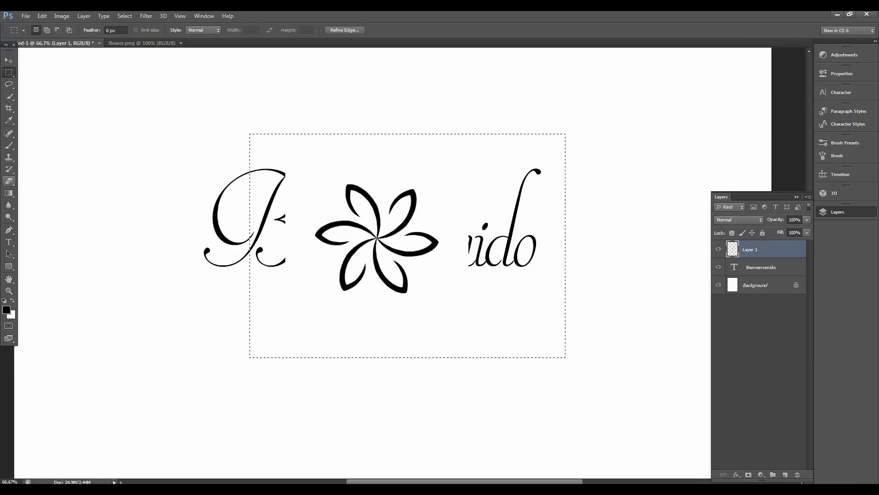
# Step: Erase the white beside the flower to reveal the letters after 'Bi' and the 'n' before 'ido'
pyautogui.click(8, 181)
pyautogui.moveTo(295, 256); pyautogui.dragTo(292, 179)
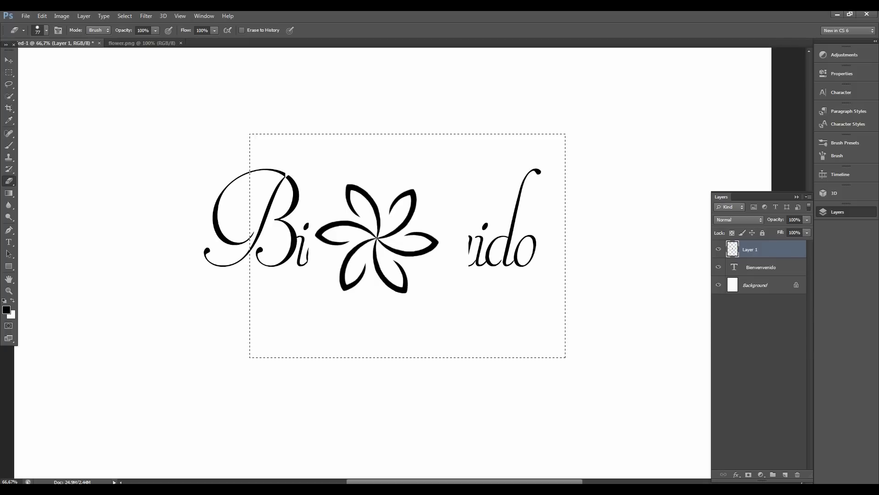
pyautogui.moveTo(308, 252); pyautogui.dragTo(325, 261)
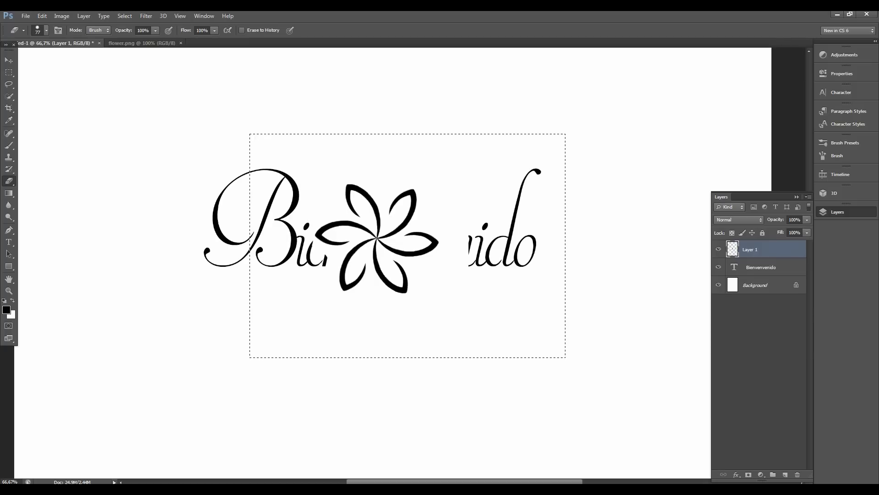
pyautogui.moveTo(465, 254)
pyautogui.mouseDown()
pyautogui.moveTo(456, 240)
pyautogui.moveTo(441, 241)
pyautogui.mouseUp()
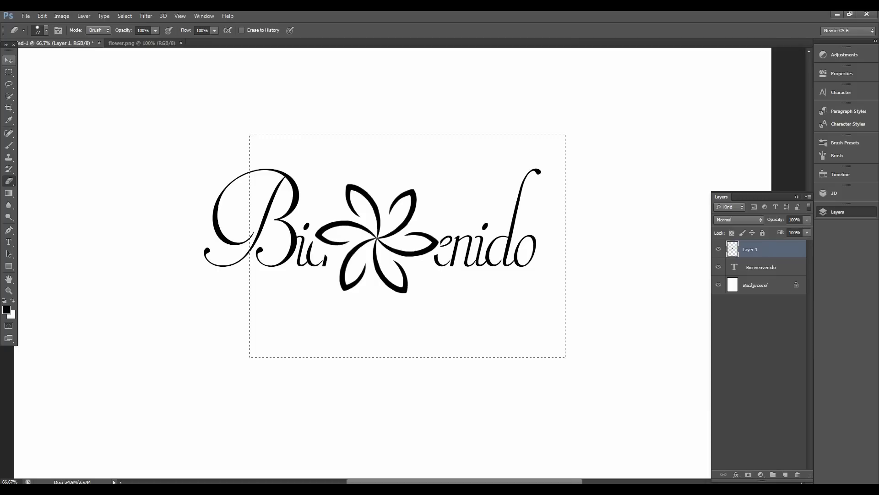
pyautogui.click(8, 60)
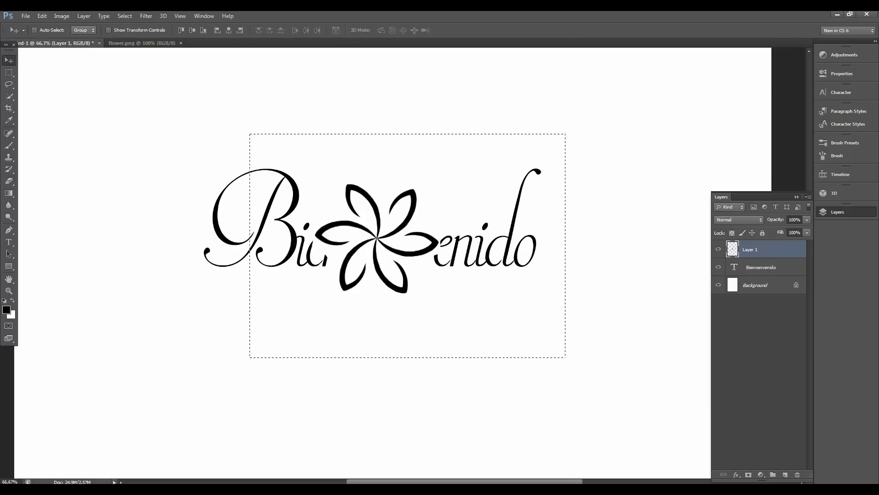
# Step: Move the flower just right of the text, then zoom out twice to view the page
pyautogui.moveTo(394, 219)
pyautogui.mouseDown()
pyautogui.moveTo(578, 219)
pyautogui.moveTo(615, 187)
pyautogui.mouseUp()
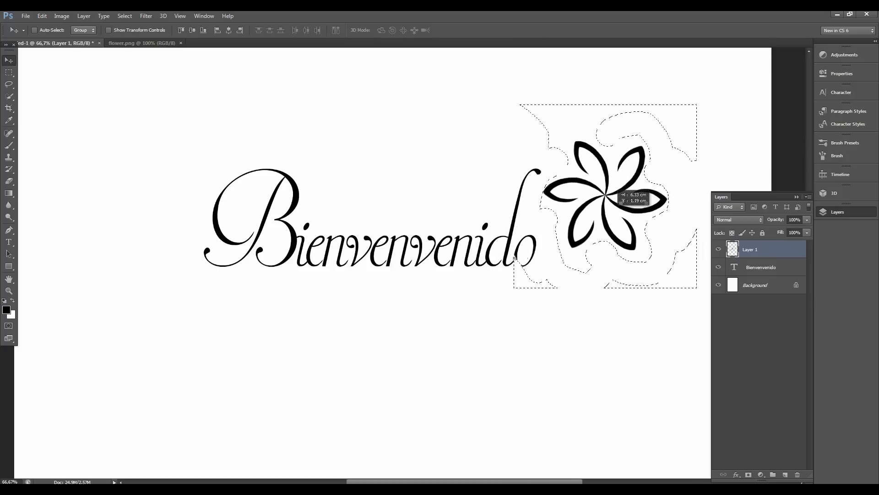
pyautogui.moveTo(614, 192); pyautogui.dragTo(606, 194)
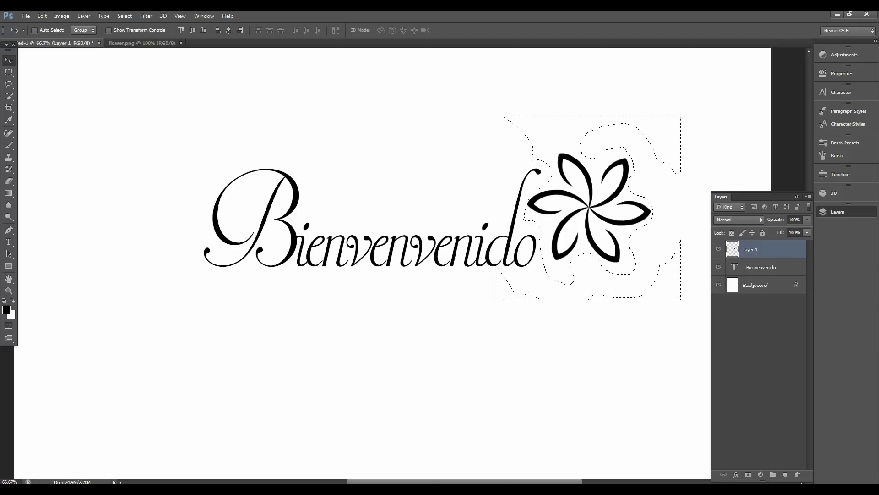
pyautogui.press('z')
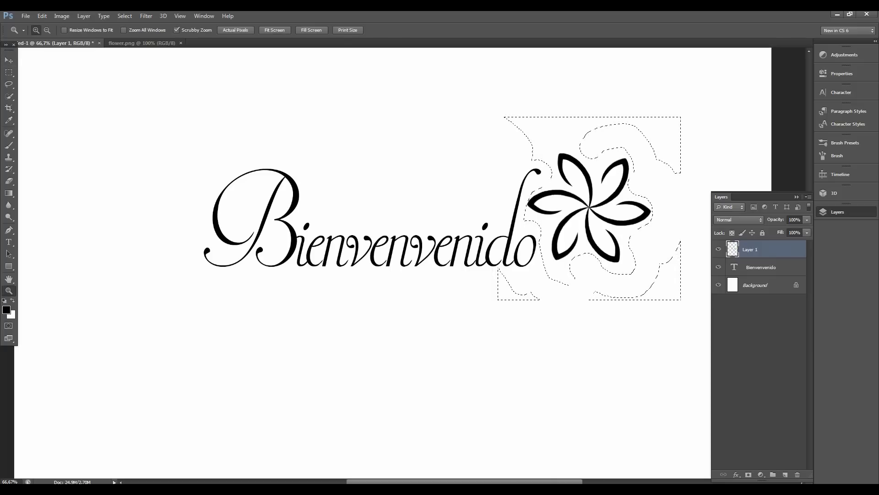
pyautogui.hotkey('ctrl', '-')
pyautogui.hotkey('ctrl', '-')
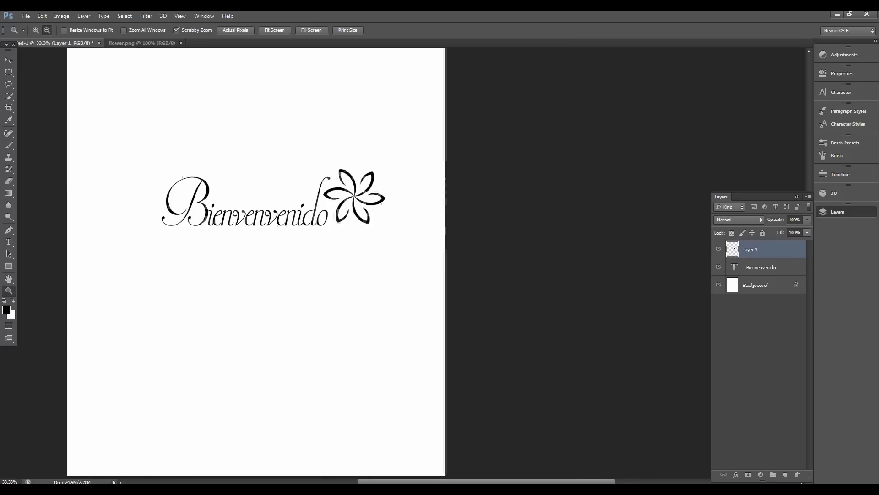
pyautogui.hotkey('ctrl', '-')
# Step: Marquee the text and flower and start free-transforming the flower layer
pyautogui.click(9, 72)
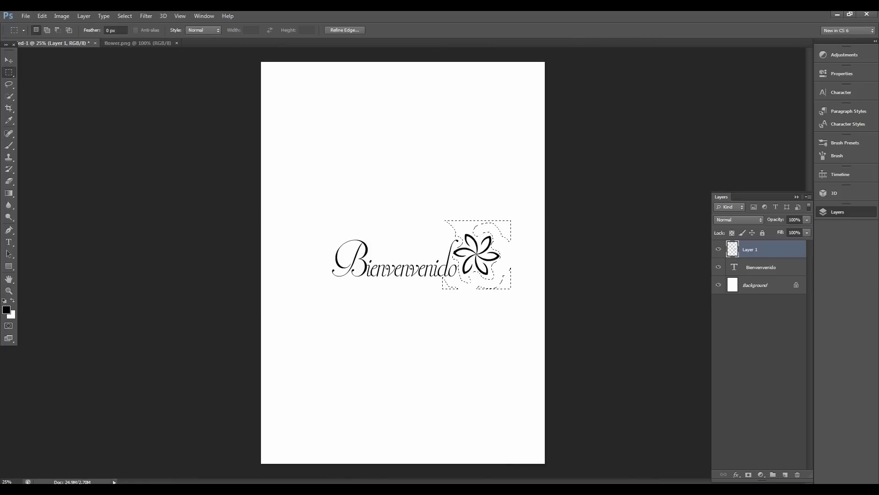
pyautogui.moveTo(310, 203); pyautogui.dragTo(526, 313)
pyautogui.hotkey('ctrl', 't')
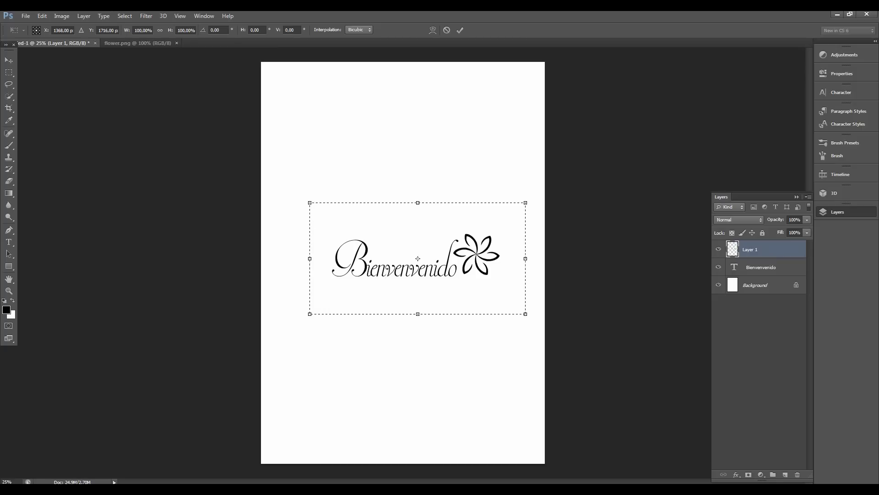
pyautogui.moveTo(310, 314)
pyautogui.mouseDown()
pyautogui.moveTo(316, 310)
pyautogui.moveTo(269, 335)
pyautogui.mouseUp()
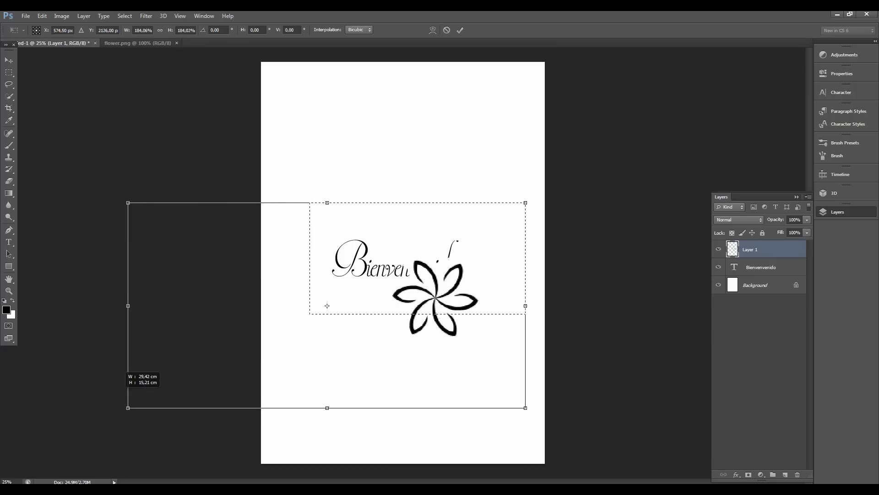
# Step: Try resizing the flower, then add the Bienvenvenido text layer to the active layers
pyautogui.moveTo(270, 335)
pyautogui.mouseDown()
pyautogui.moveTo(362, 351)
pyautogui.moveTo(190, 392)
pyautogui.moveTo(332, 352)
pyautogui.moveTo(348, 332)
pyautogui.mouseUp()
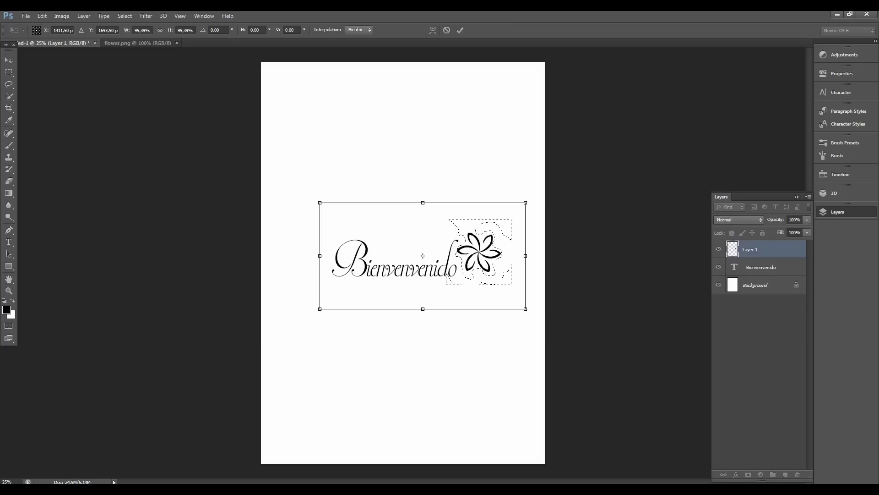
pyautogui.moveTo(319, 309); pyautogui.dragTo(194, 367)
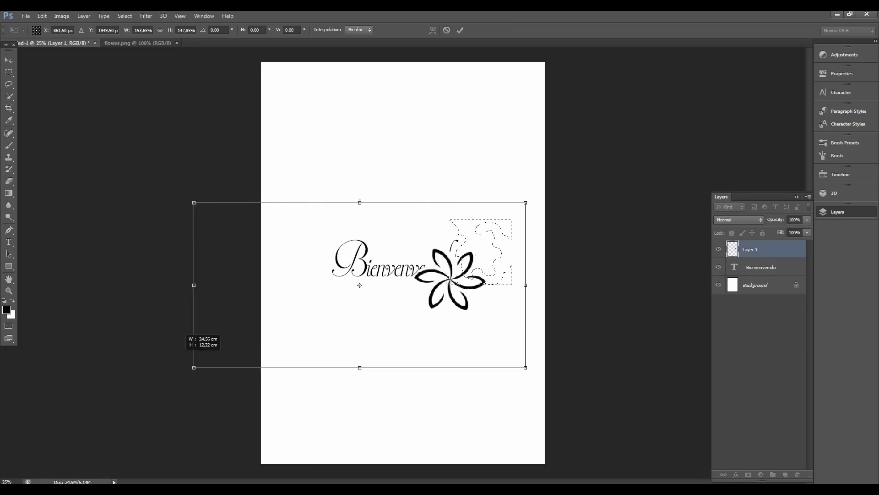
pyautogui.moveTo(194, 367)
pyautogui.mouseDown()
pyautogui.moveTo(599, 176)
pyautogui.moveTo(184, 393)
pyautogui.mouseUp()
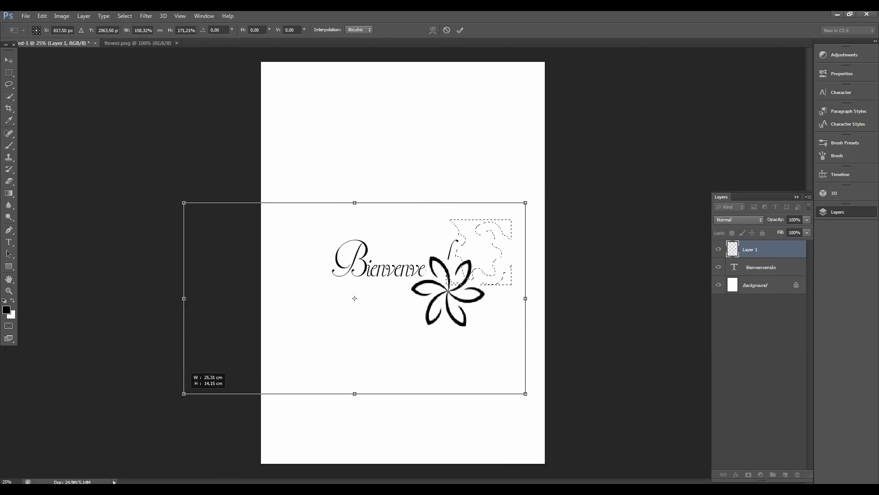
pyautogui.moveTo(184, 393); pyautogui.dragTo(298, 410)
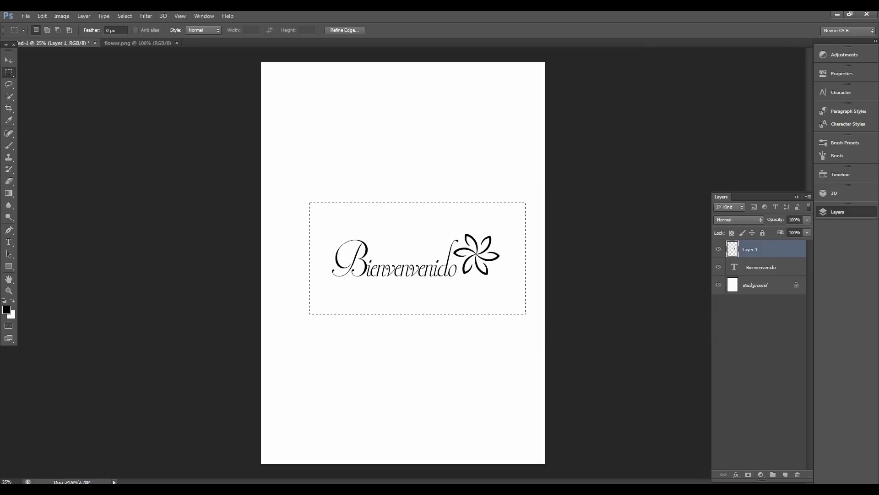
pyautogui.hotkey('alt', 'shift', '[')
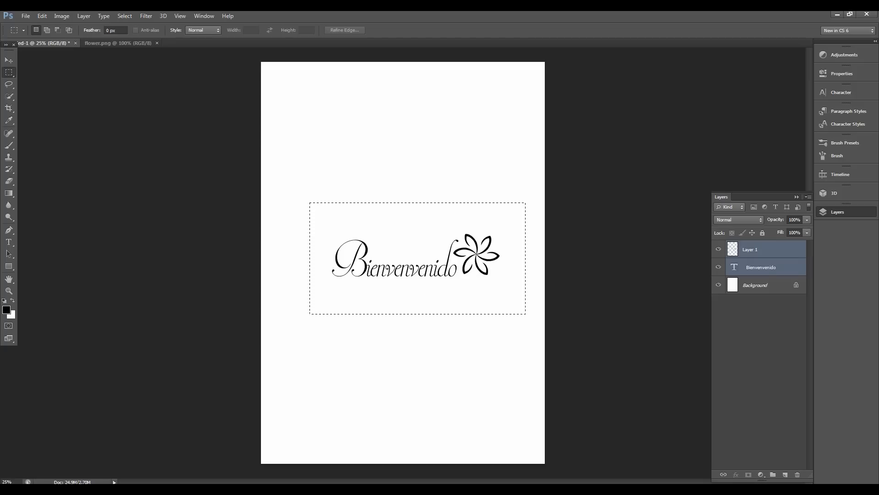
# Step: Scale the text and flower down together with Free Transform and commit
pyautogui.hotkey('ctrl', 't')
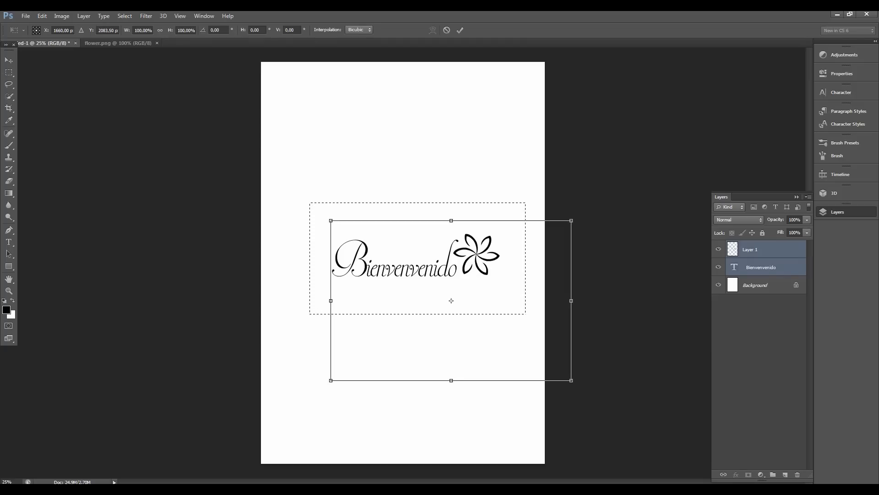
pyautogui.moveTo(330, 380)
pyautogui.mouseDown()
pyautogui.moveTo(395, 337)
pyautogui.moveTo(298, 402)
pyautogui.moveTo(401, 396)
pyautogui.moveTo(475, 271)
pyautogui.moveTo(540, 323)
pyautogui.moveTo(403, 351)
pyautogui.moveTo(323, 342)
pyautogui.moveTo(305, 308)
pyautogui.moveTo(291, 334)
pyautogui.moveTo(271, 341)
pyautogui.moveTo(329, 345)
pyautogui.moveTo(307, 349)
pyautogui.mouseUp()
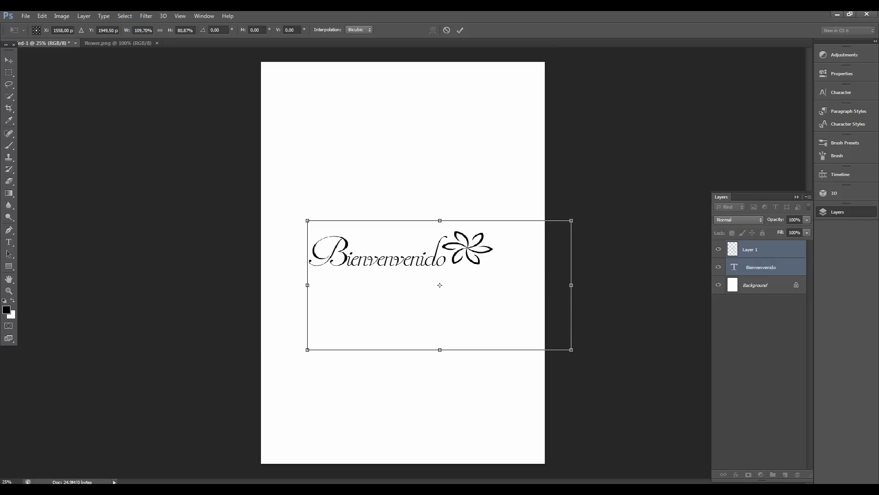
pyautogui.press('Return')
pyautogui.press('m')
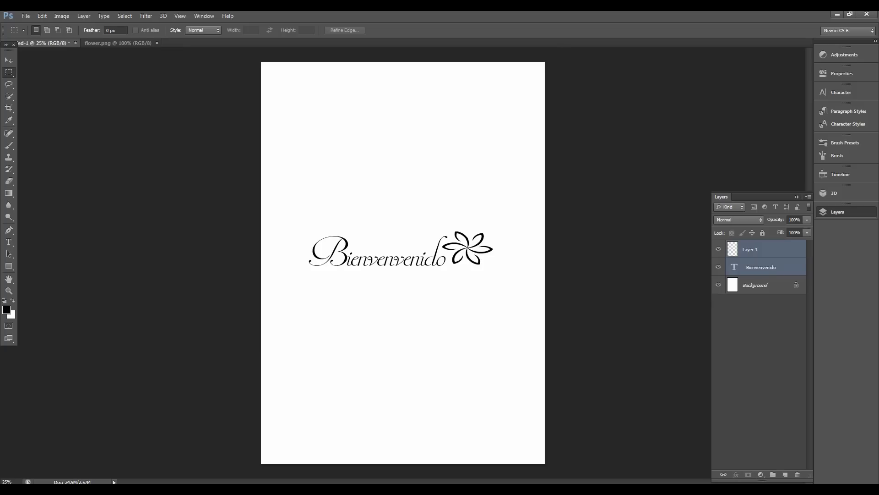
# Step: Apply Edit > Transform > Flip Horizontal to the text and flower layers
pyautogui.click(61, 16)
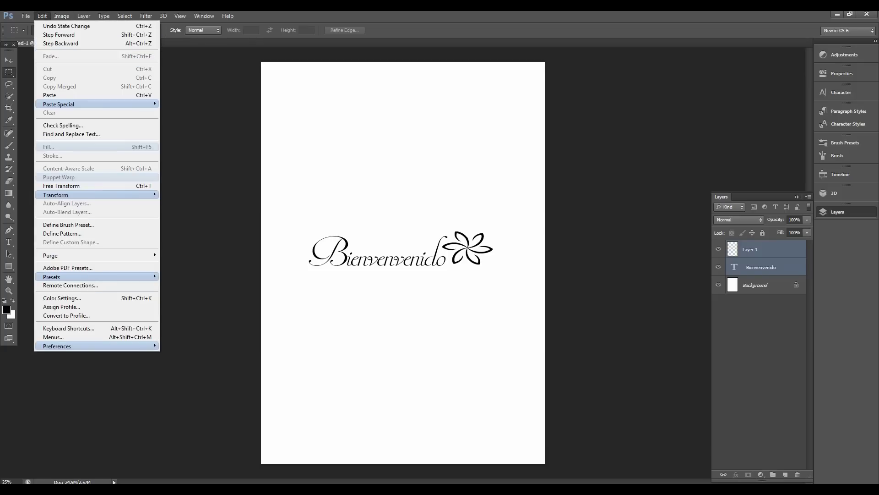
pyautogui.press('Escape')
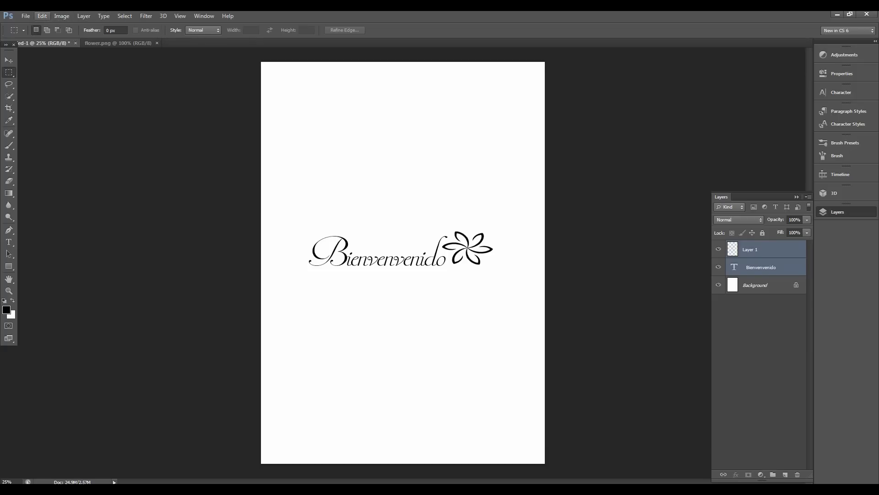
pyautogui.press('Down')
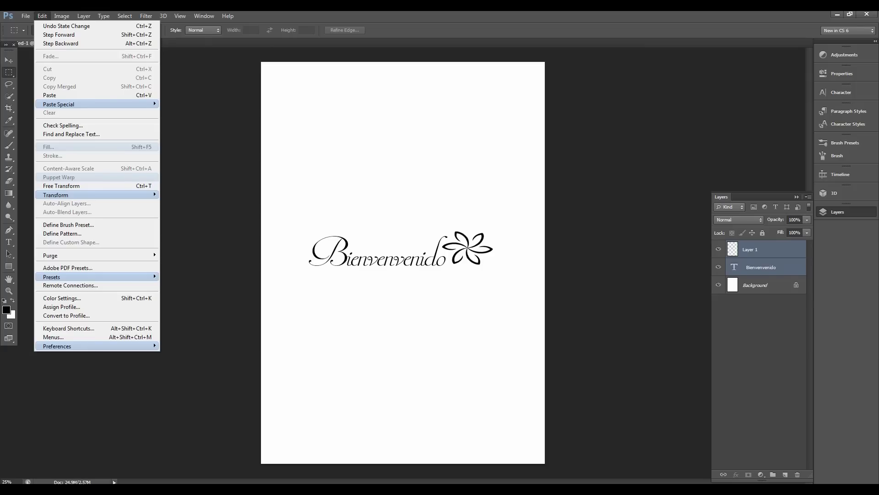
pyautogui.press('Down')
pyautogui.press('Down')
pyautogui.press('Down')
pyautogui.press('Down')
pyautogui.press('Down')
pyautogui.press('Down')
pyautogui.press('Down')
pyautogui.press('Down')
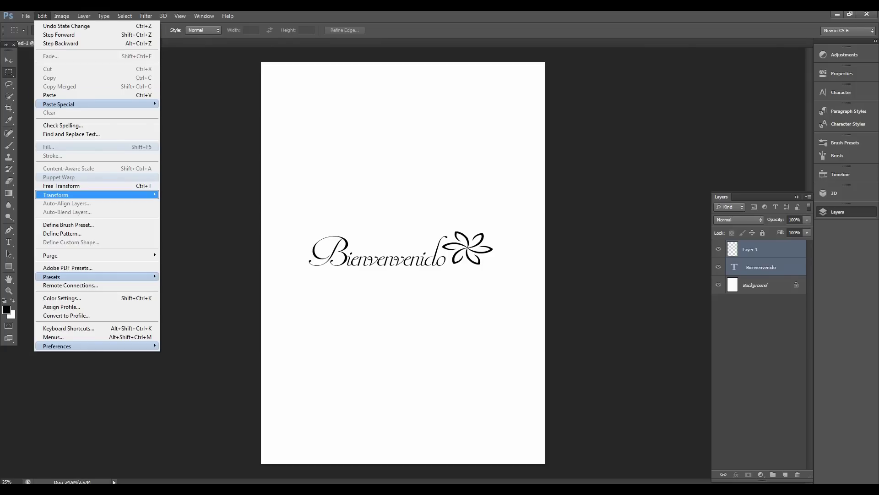
pyautogui.press('Right')
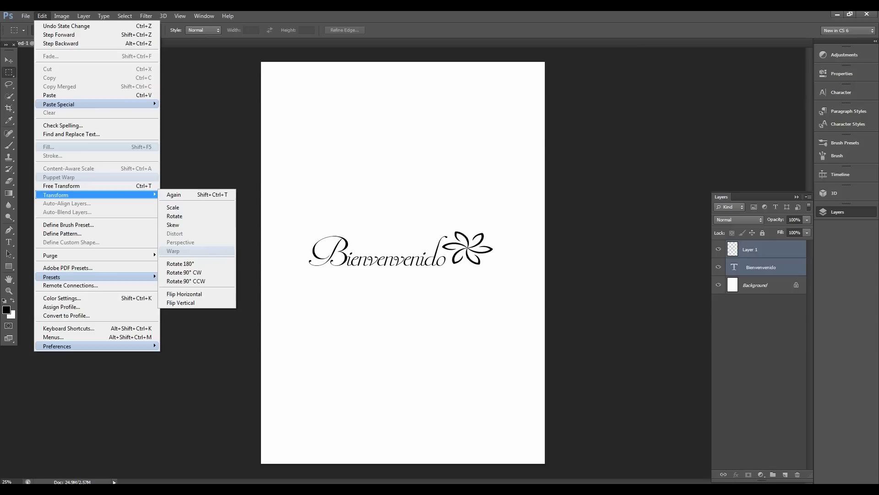
pyautogui.press('Down')
pyautogui.press('Down')
pyautogui.press('Down')
pyautogui.press('Down')
pyautogui.press('Down')
pyautogui.press('Down')
pyautogui.press('Down')
pyautogui.press('Down')
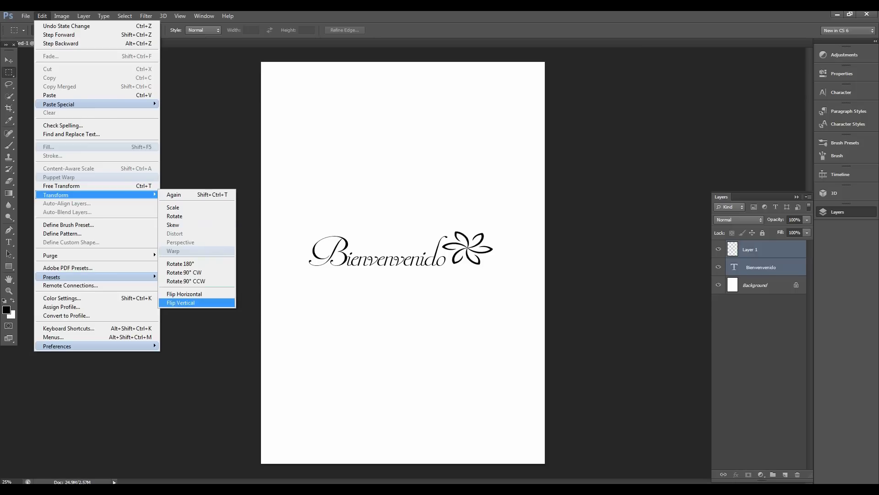
pyautogui.press('Up')
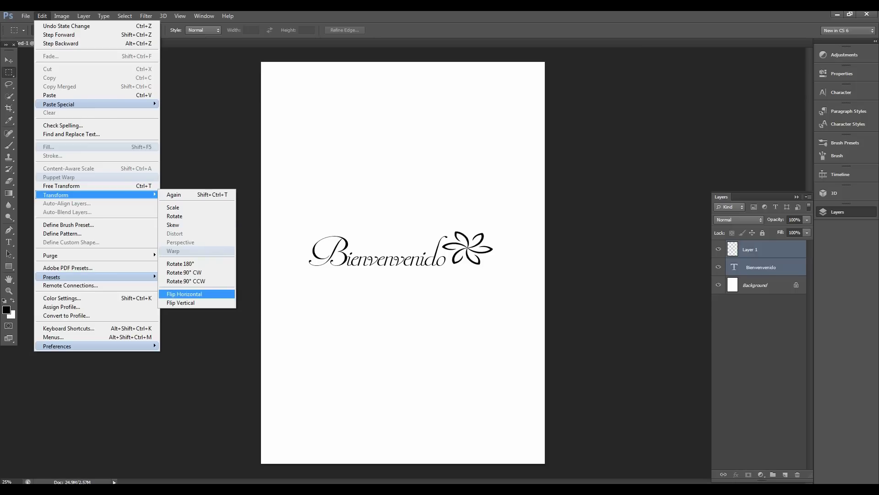
pyautogui.press('Return')
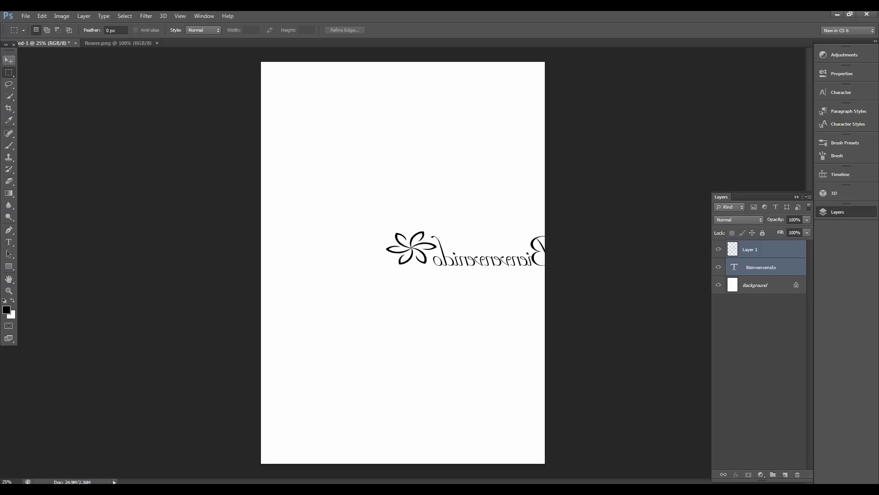
# Step: Move the mirrored 'Bienvenvenido' text and flower up near the top of the page
pyautogui.click(9, 59)
pyautogui.moveTo(496, 241); pyautogui.dragTo(414, 157)
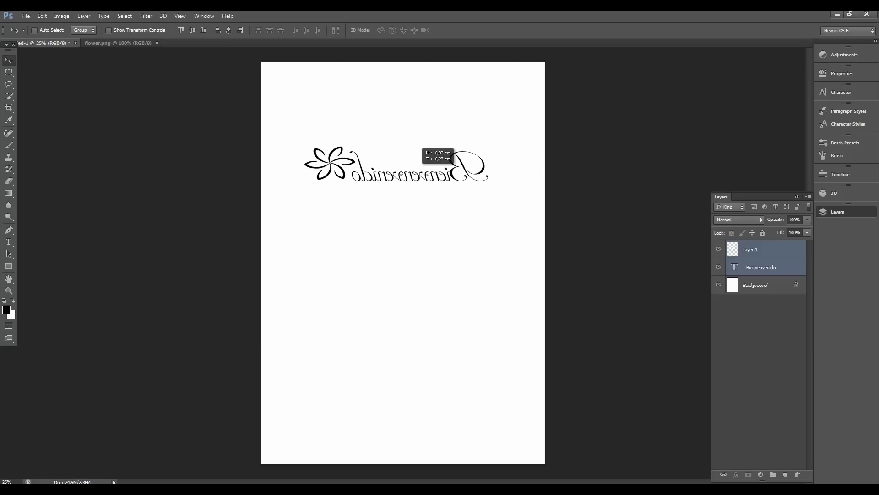